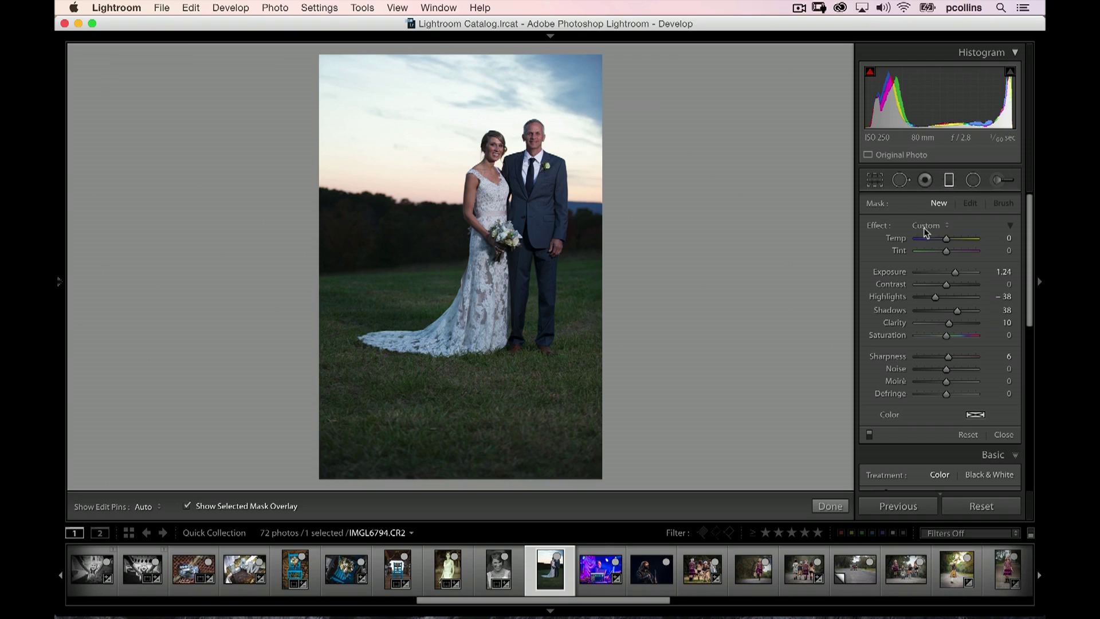
Reset the graduated filter's effect sliders and load the Teeth Whitening preset.
{"action": "double_click", "coordinate": [880, 225]}
{"action": "left_click", "coordinate": [944, 225]}
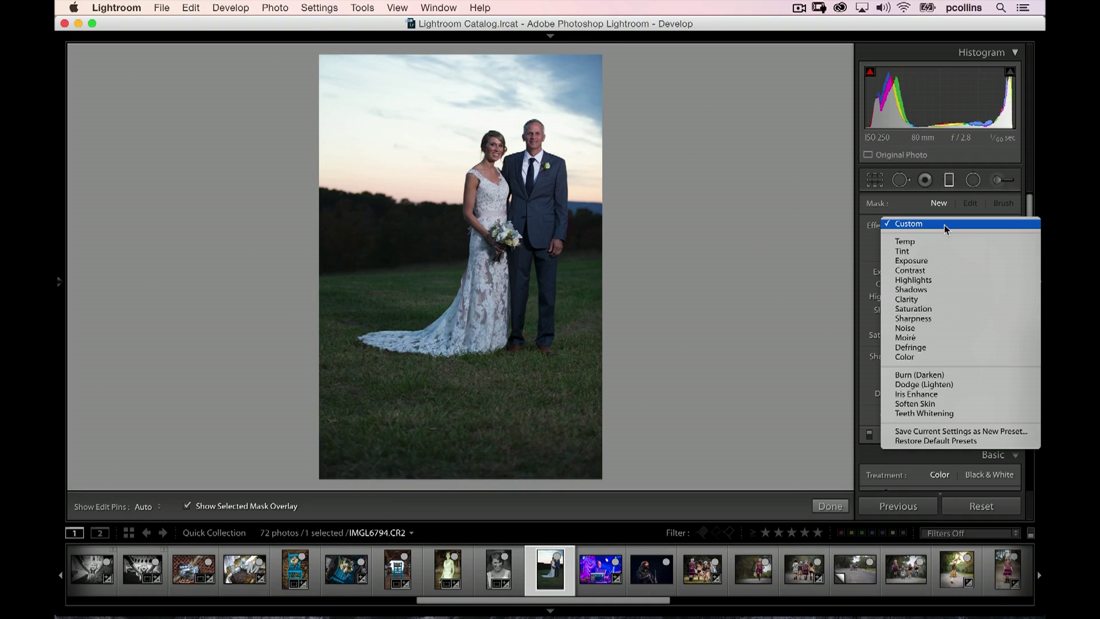
{"action": "left_click", "coordinate": [926, 414]}
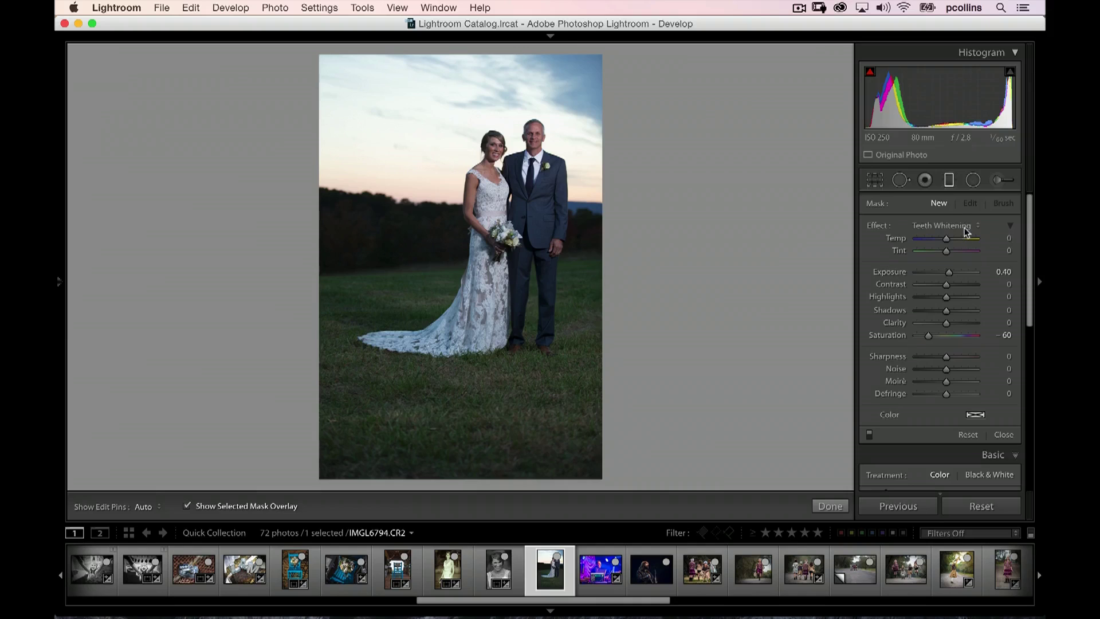
{"action": "left_click", "coordinate": [964, 228]}
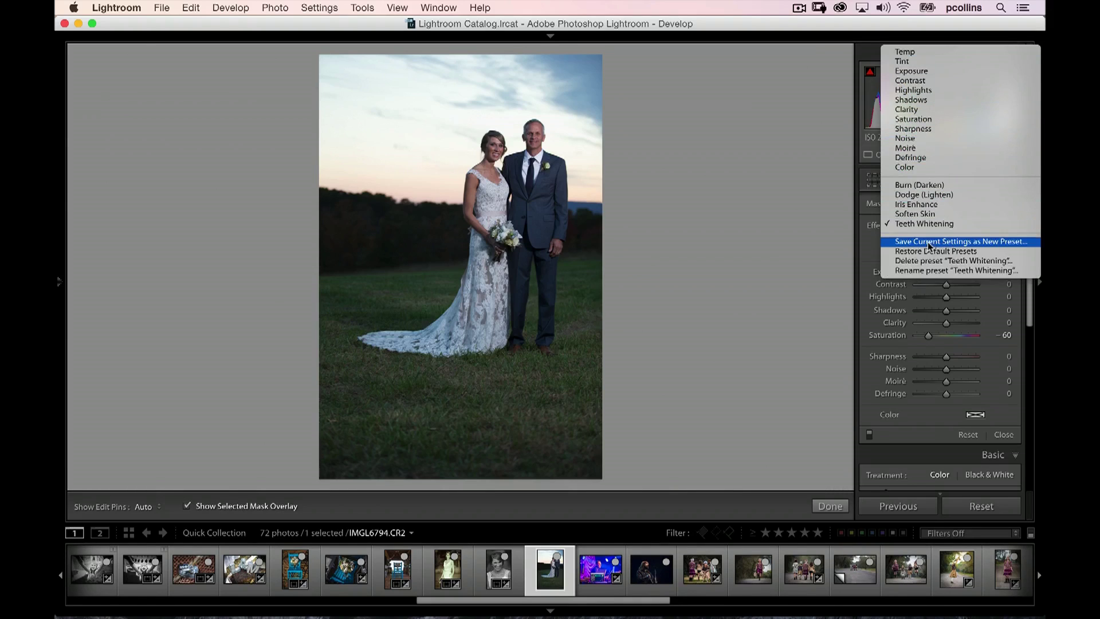
{"action": "left_click", "coordinate": [860, 255]}
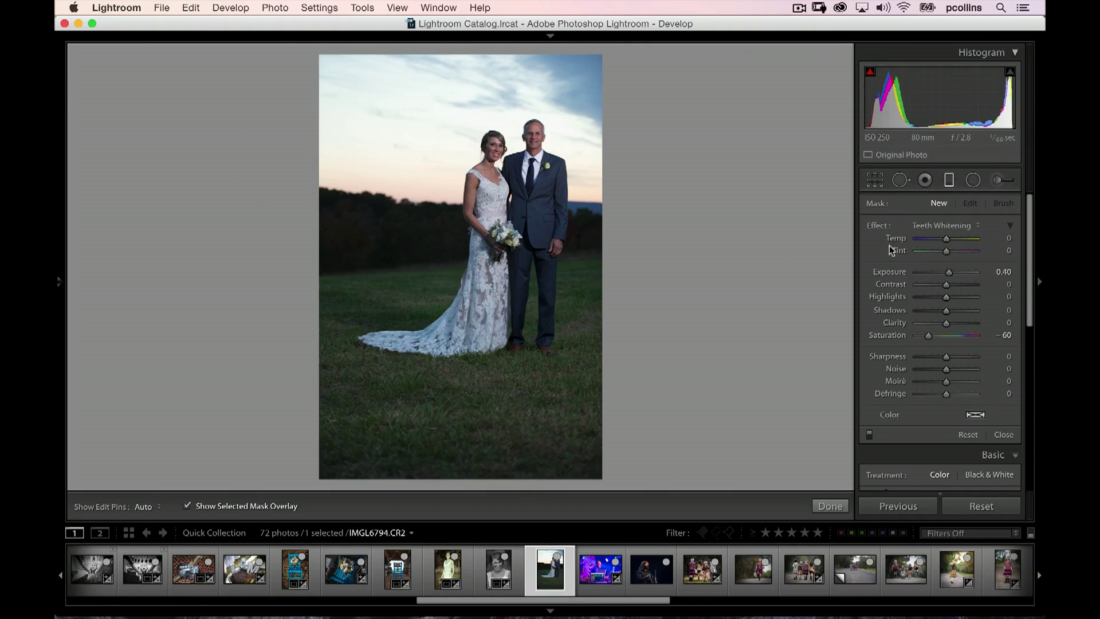
Reset the effect sliders, load the Clarity preset, and set Clarity to -28 and Shadows to 67.
{"action": "double_click", "coordinate": [879, 227]}
{"action": "left_click", "coordinate": [957, 224]}
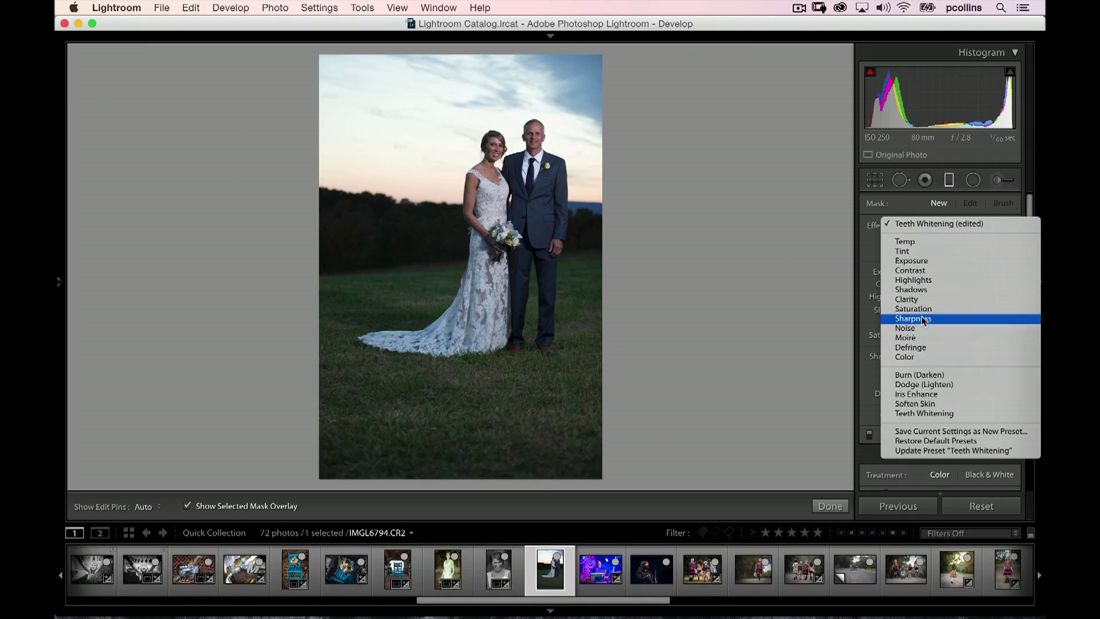
{"action": "left_click", "coordinate": [910, 299]}
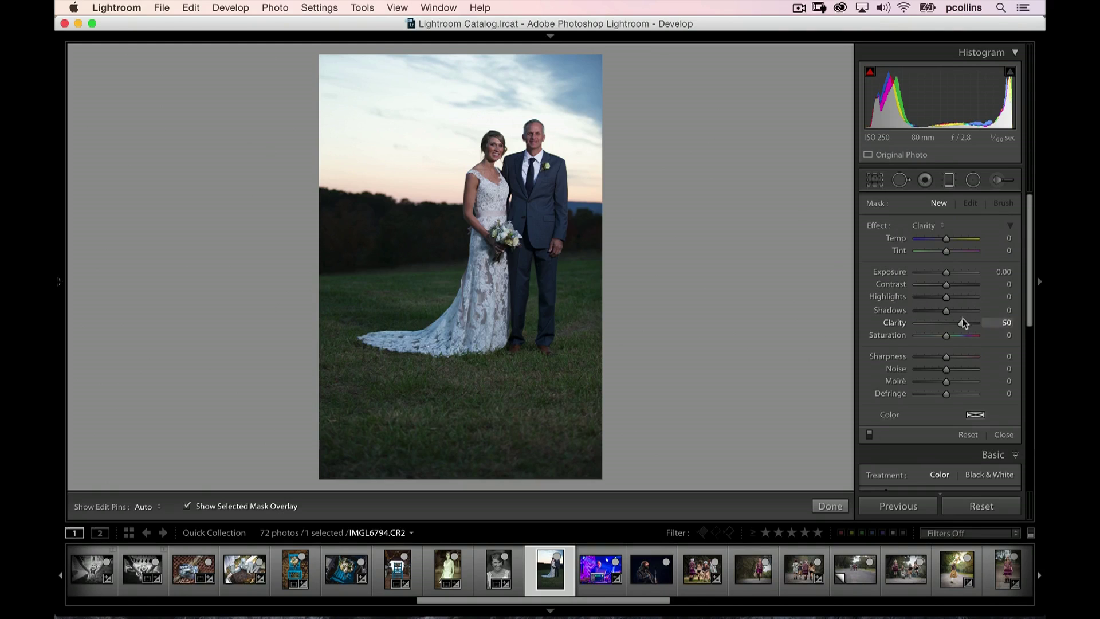
{"action": "mouse_move", "coordinate": [960, 324]}
{"action": "left_mouse_down"}
{"action": "mouse_move", "coordinate": [936, 324]}
{"action": "mouse_move", "coordinate": [958, 310]}
{"action": "left_mouse_up"}
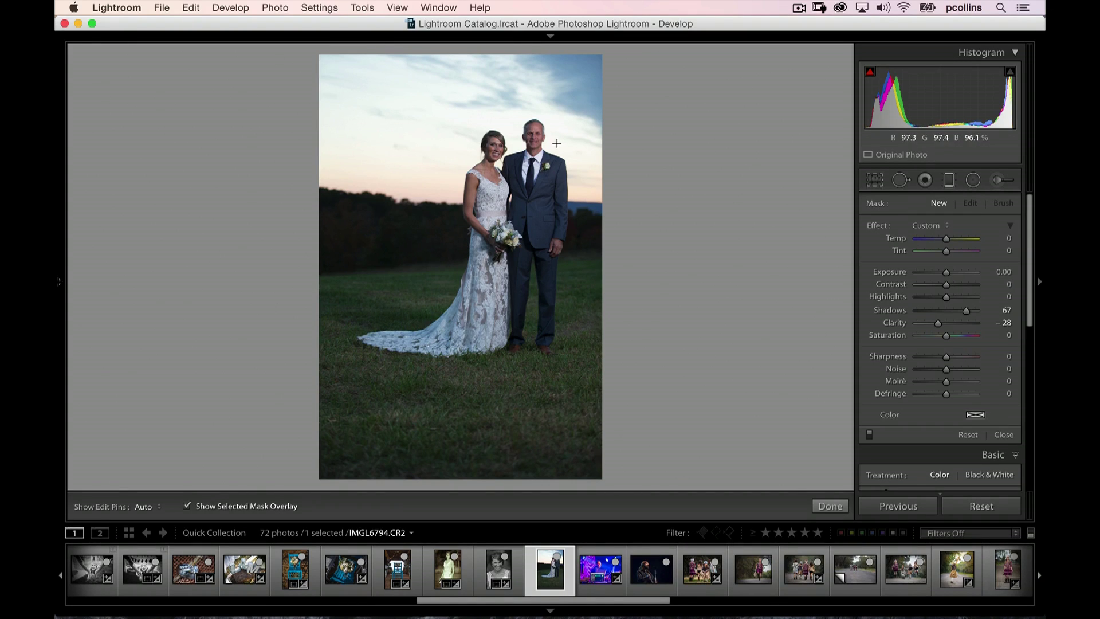
Reset all effect sliders and set Highlights to -74, Saturation to 24 and Exposure to -0.40 for the new filter.
{"action": "double_click", "coordinate": [875, 226]}
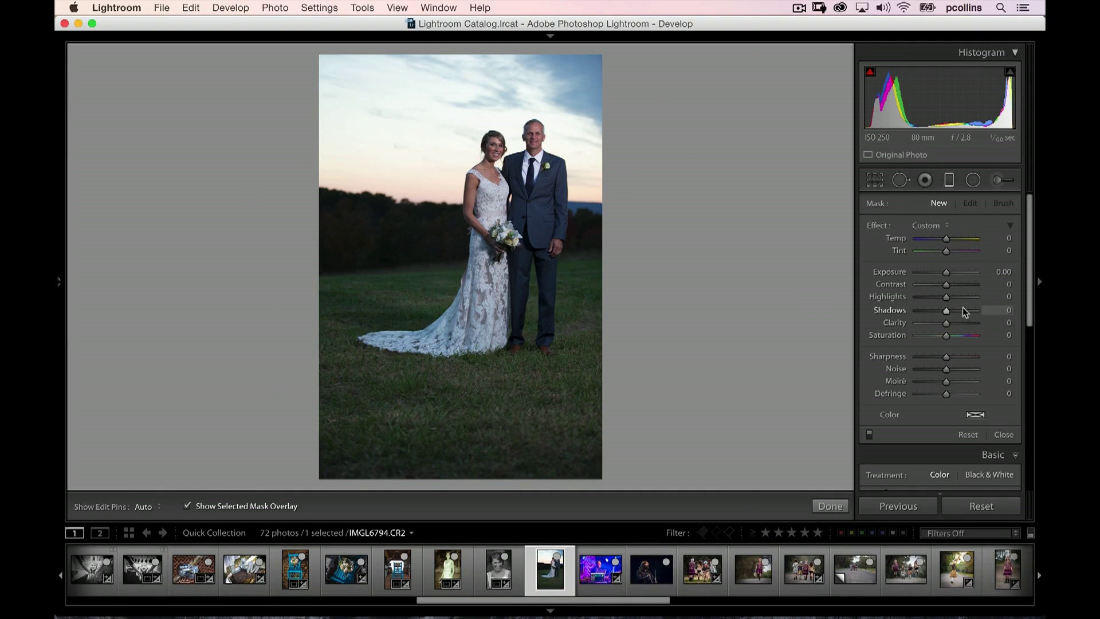
{"action": "left_click_drag", "start_coordinate": [945, 298], "coordinate": [924, 297]}
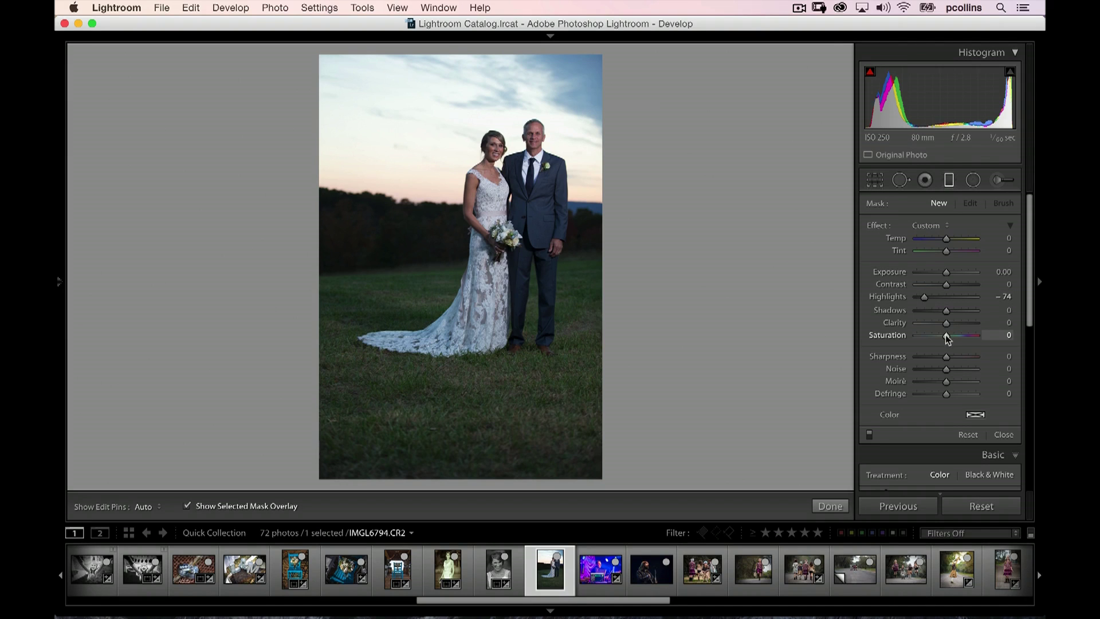
{"action": "left_click_drag", "start_coordinate": [946, 335], "coordinate": [954, 335]}
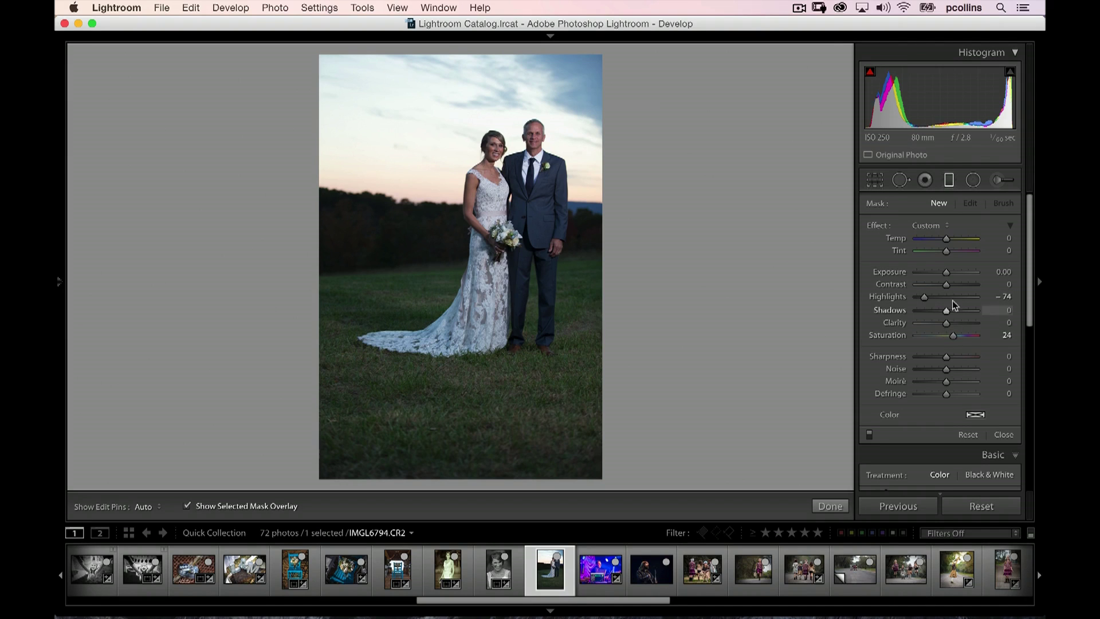
{"action": "left_click_drag", "start_coordinate": [944, 274], "coordinate": [944, 274]}
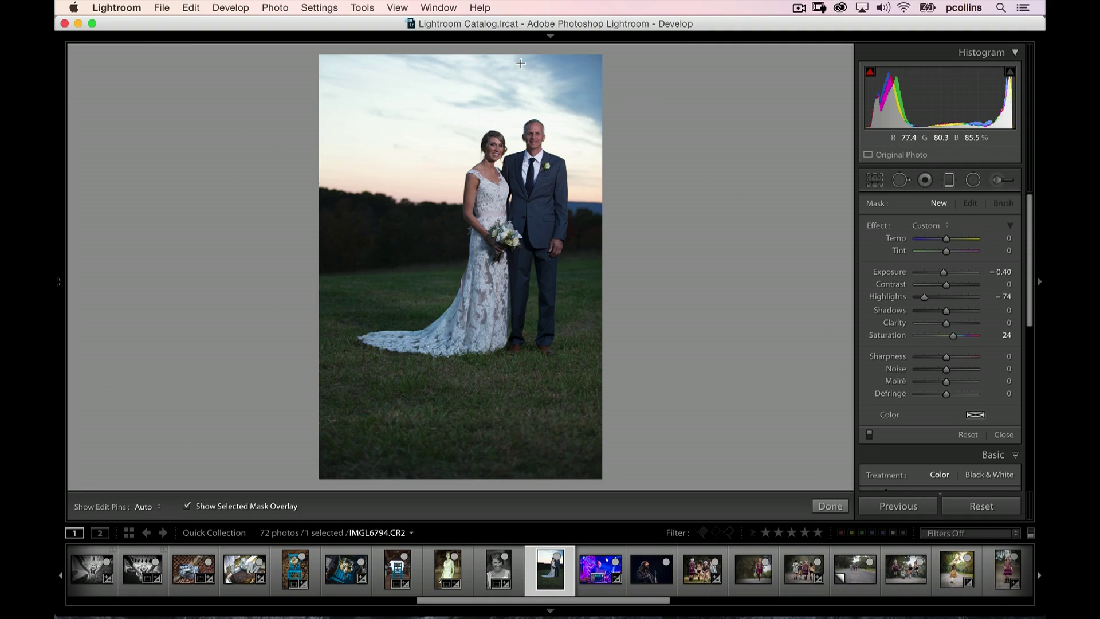
Draw a slightly tilted graduated filter from the upper sky down to the grass and turn off the selected mask overlay.
{"action": "left_click_drag", "start_coordinate": [521, 63], "coordinate": [492, 280]}
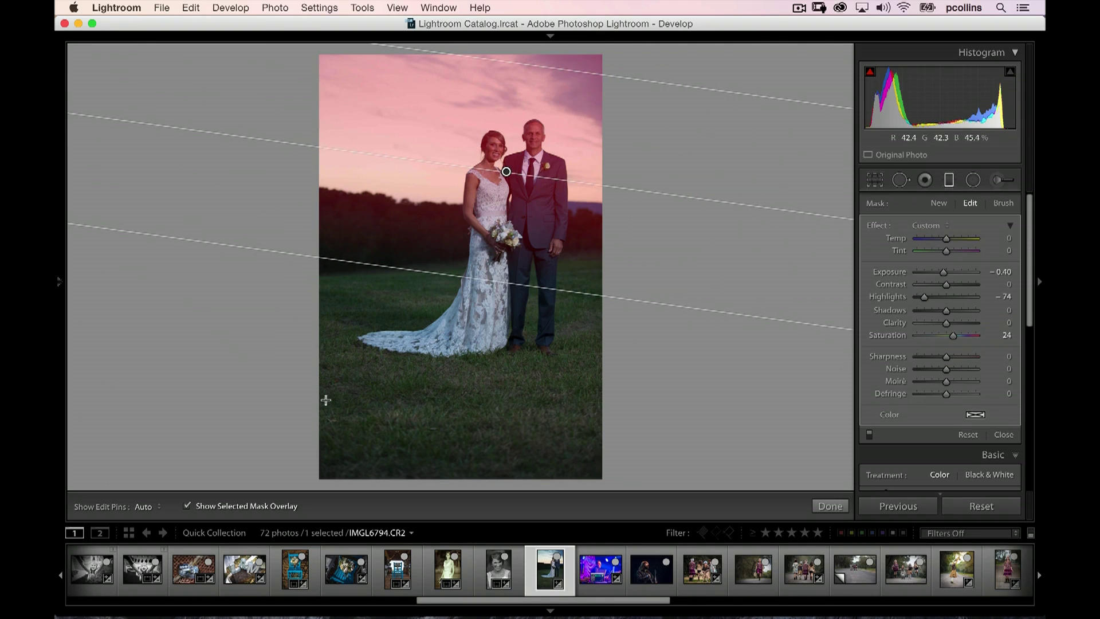
{"action": "left_click", "coordinate": [187, 506]}
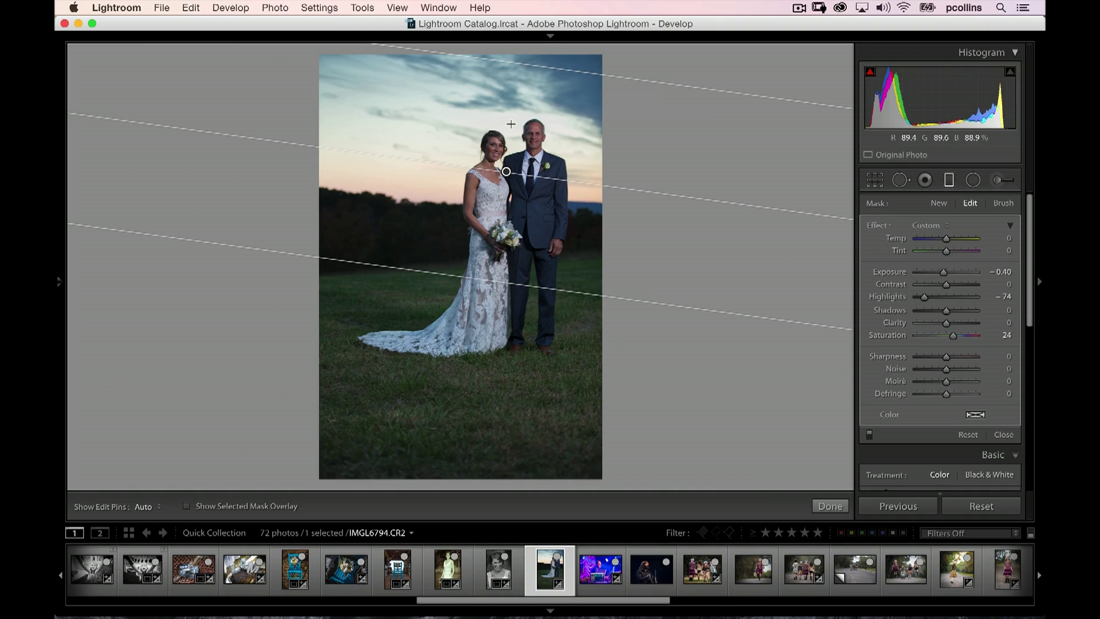
{"action": "key", "text": "h"}
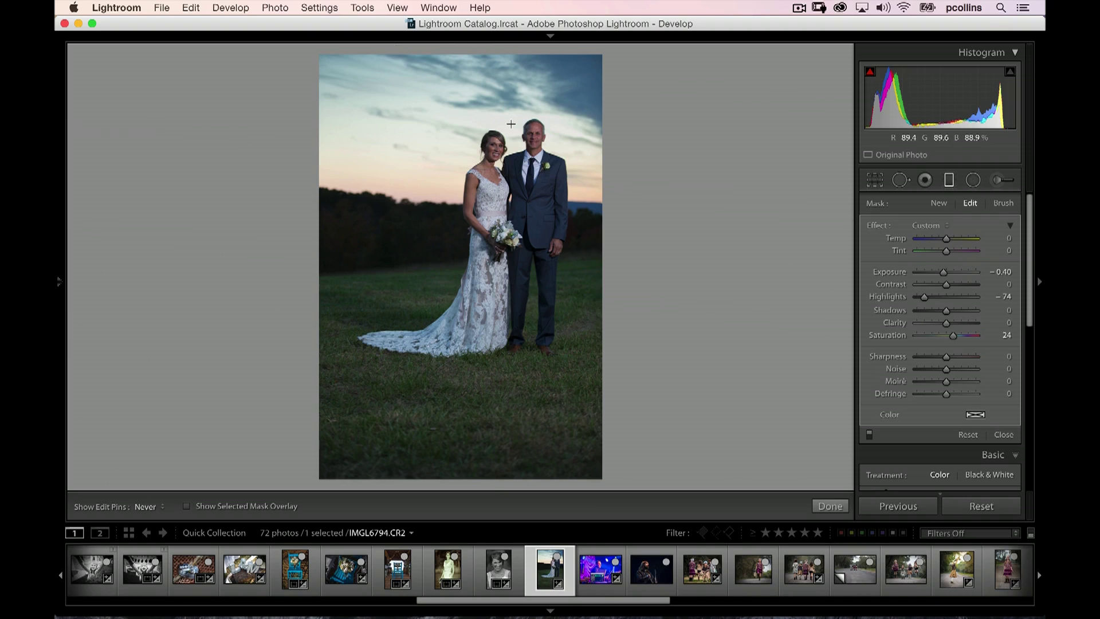
{"action": "key", "text": "h"}
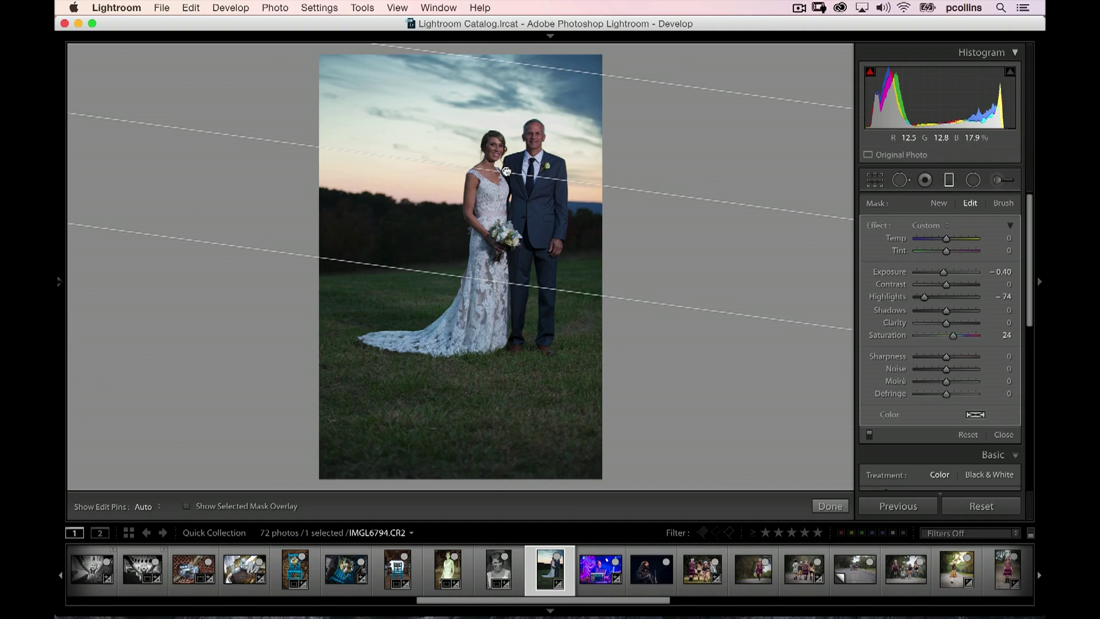
Undo a trial move of the graduated filter and slightly adjust its position and tilt over the sky.
{"action": "left_click_drag", "start_coordinate": [506, 174], "coordinate": [538, 189]}
{"action": "key", "text": "super+z"}
{"action": "left_click_drag", "start_coordinate": [356, 260], "coordinate": [471, 270]}
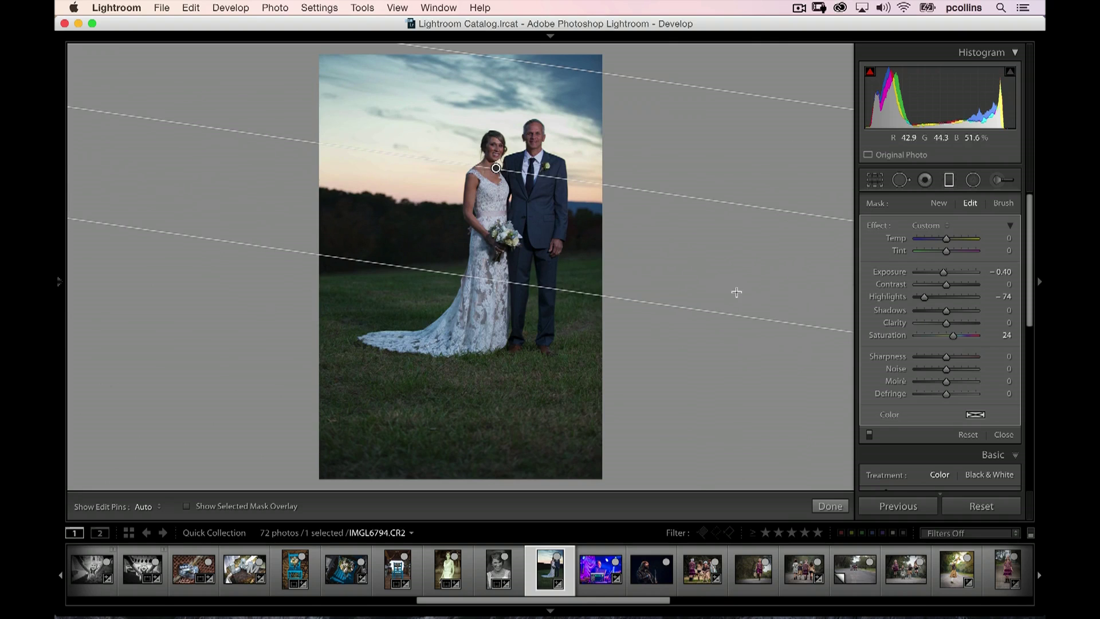
Set the sky filter's Saturation to 74, Exposure to -0.80 and Temp to -3.
{"action": "mouse_move", "coordinate": [955, 338]}
{"action": "left_mouse_down"}
{"action": "mouse_move", "coordinate": [976, 337]}
{"action": "mouse_move", "coordinate": [961, 329]}
{"action": "left_mouse_up"}
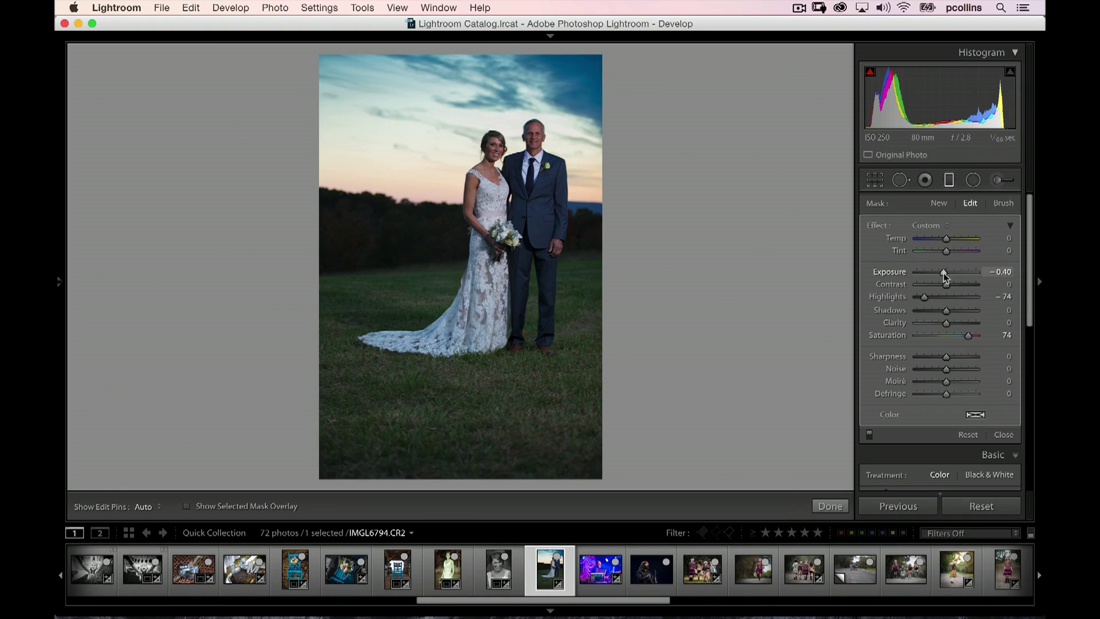
{"action": "mouse_move", "coordinate": [943, 272]}
{"action": "left_mouse_down"}
{"action": "mouse_move", "coordinate": [924, 272]}
{"action": "mouse_move", "coordinate": [940, 274]}
{"action": "left_mouse_up"}
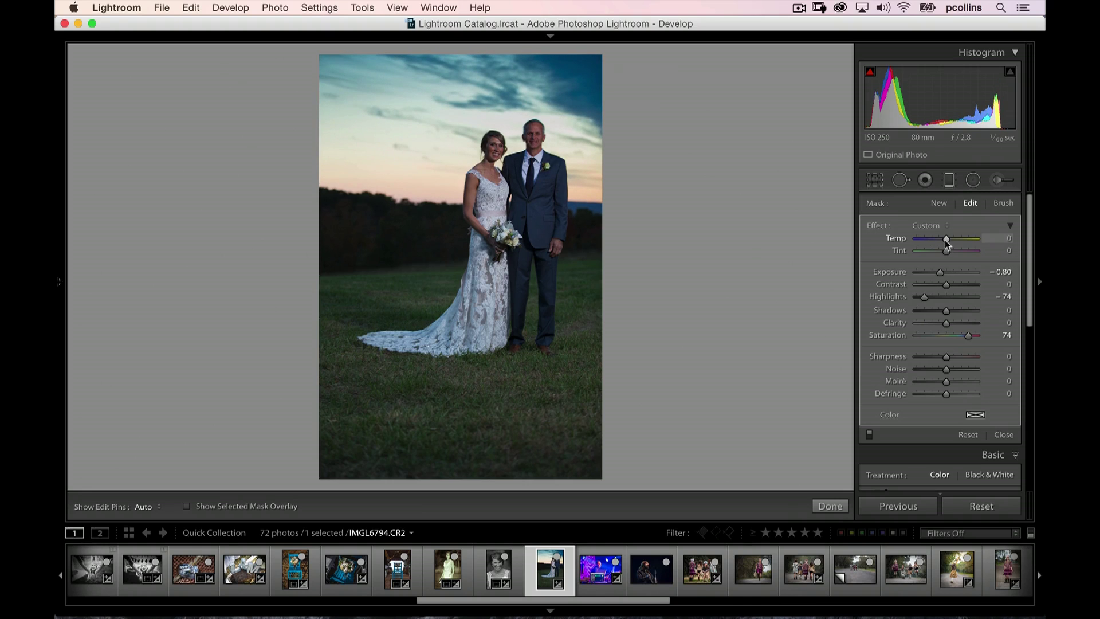
{"action": "mouse_move", "coordinate": [945, 238]}
{"action": "left_mouse_down"}
{"action": "mouse_move", "coordinate": [970, 238]}
{"action": "mouse_move", "coordinate": [945, 240]}
{"action": "left_mouse_up"}
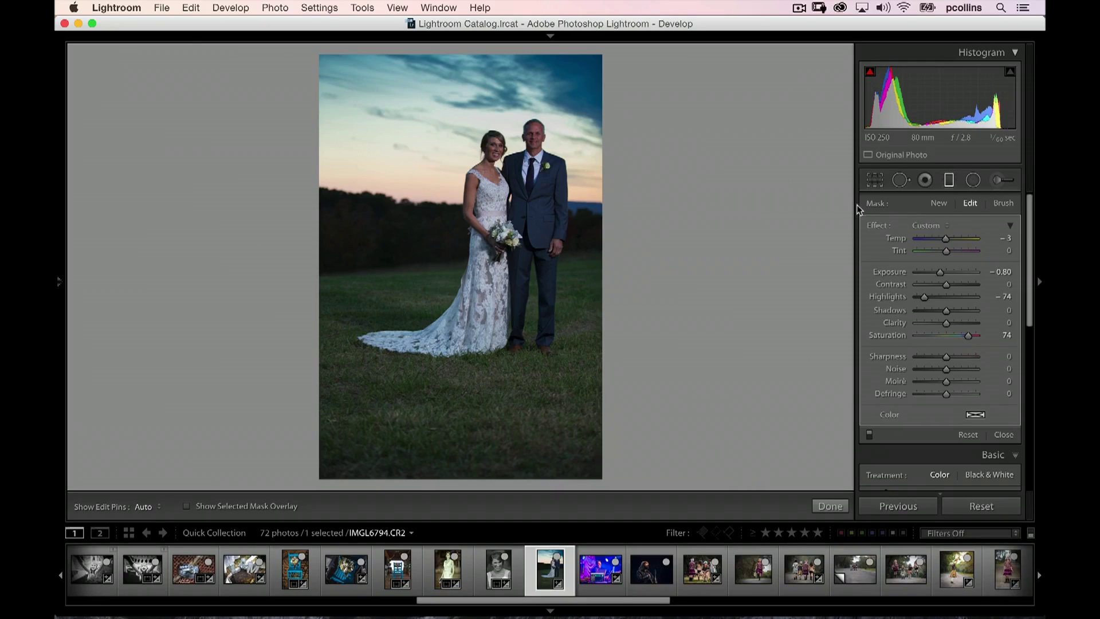
Set the edit pins display to Always and change it to Selected.
{"action": "mouse_move", "coordinate": [719, 193]}
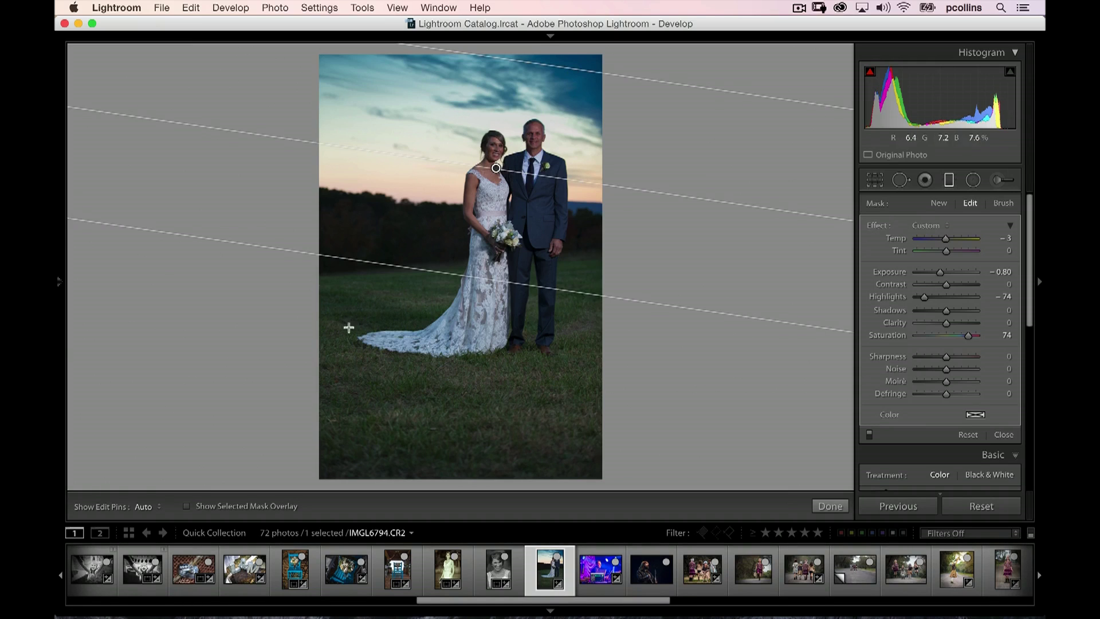
{"action": "left_click", "coordinate": [150, 507]}
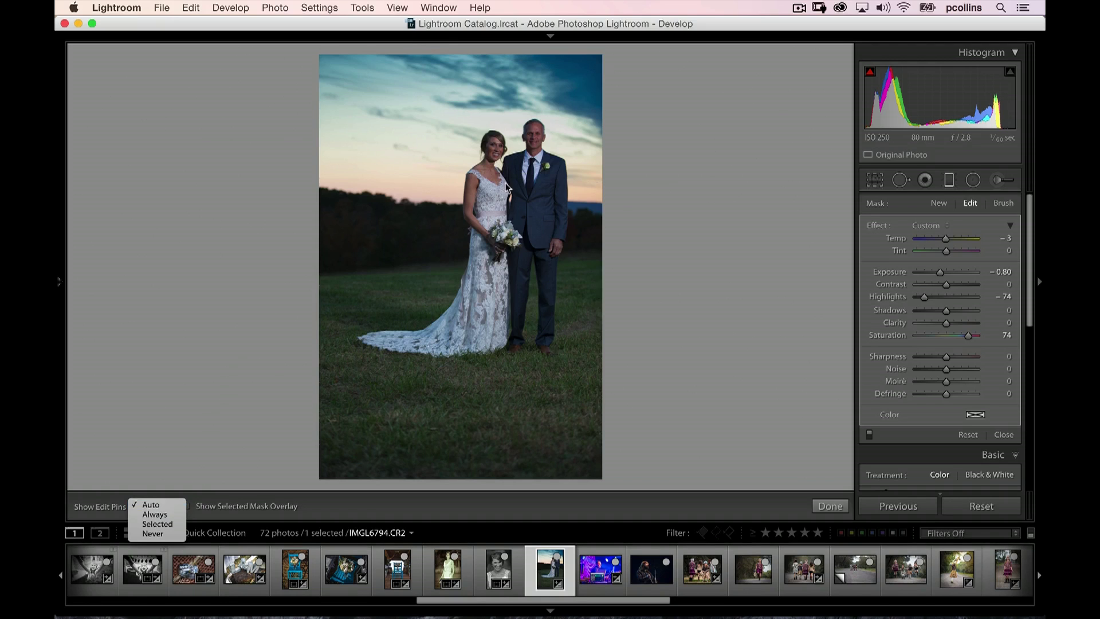
{"action": "left_click", "coordinate": [329, 270]}
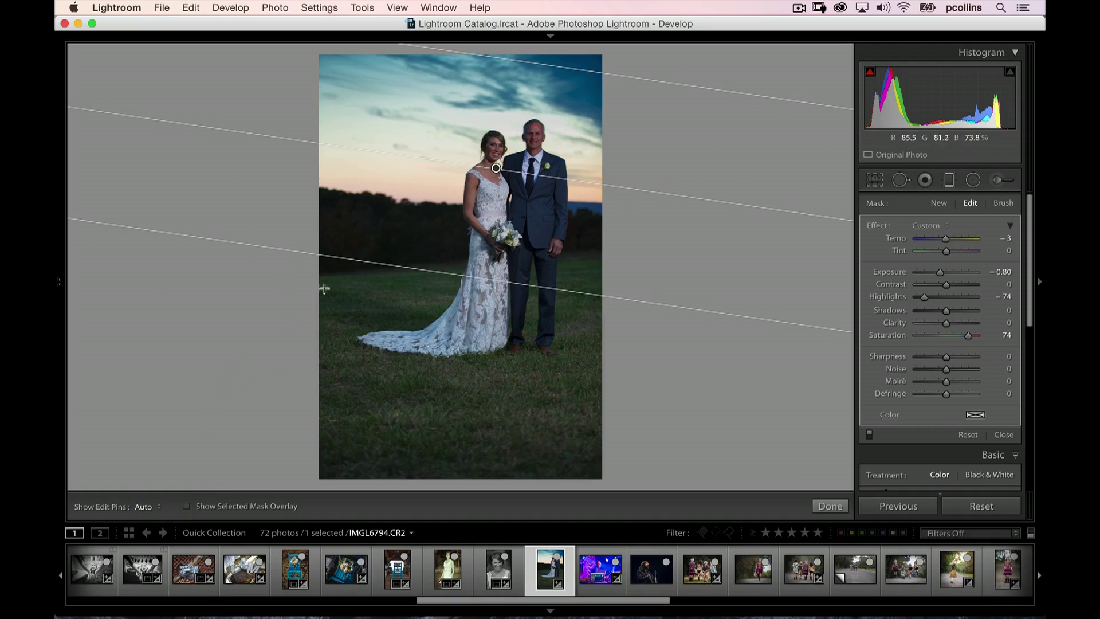
{"action": "left_click", "coordinate": [160, 505]}
{"action": "left_click", "coordinate": [147, 500]}
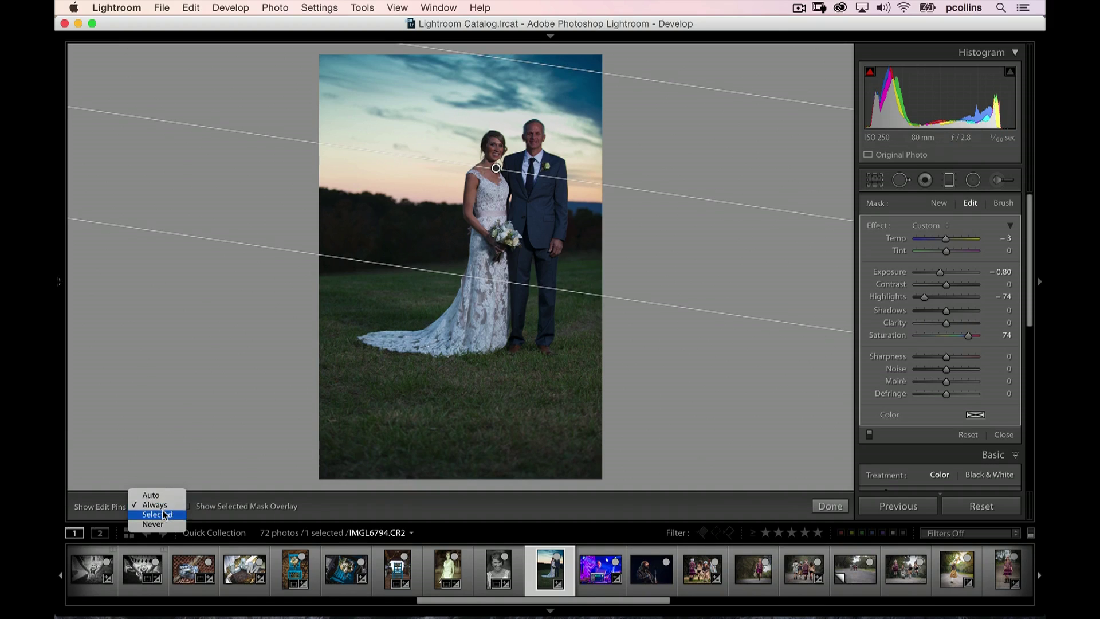
{"action": "left_click", "coordinate": [164, 514]}
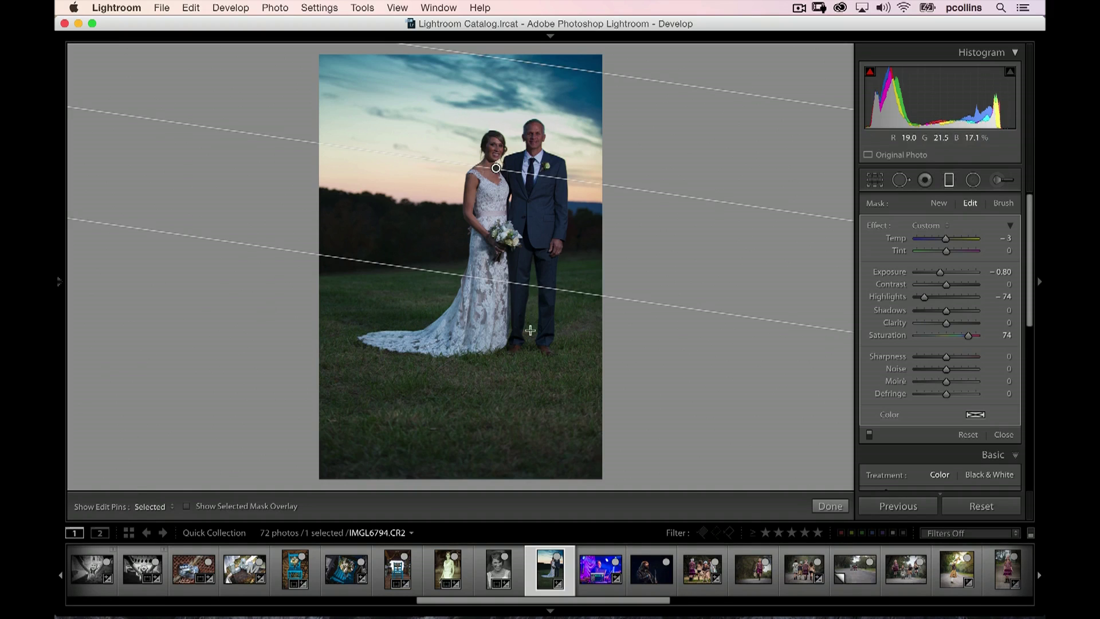
Try the Never edit pins display with a new mask, and restore Auto to reselect the existing sky filter.
{"action": "left_click", "coordinate": [940, 203]}
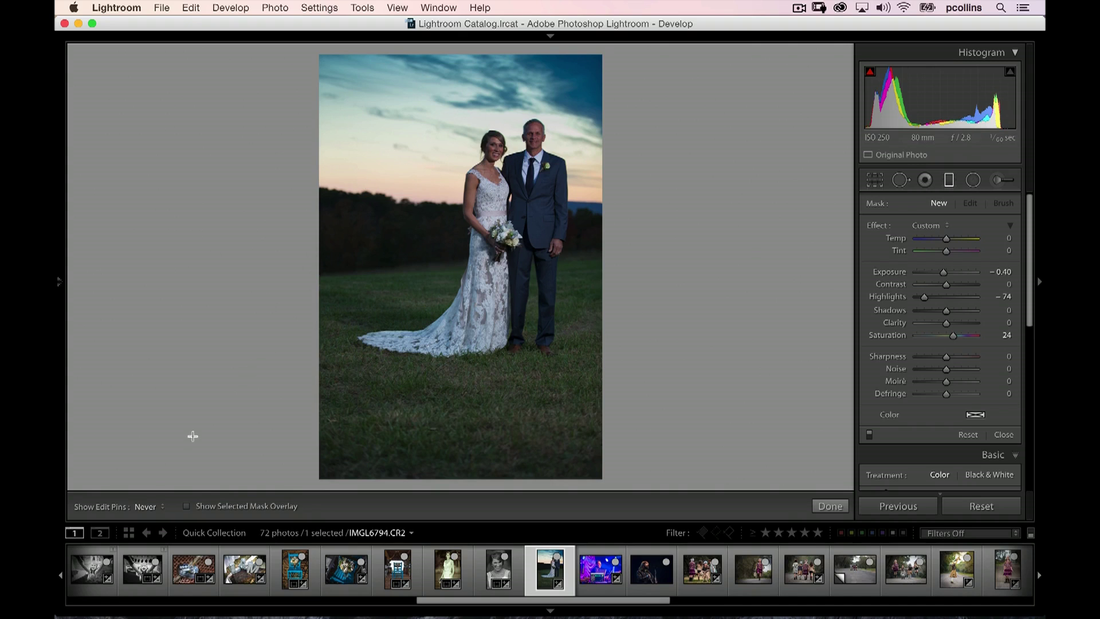
{"action": "left_click", "coordinate": [159, 510]}
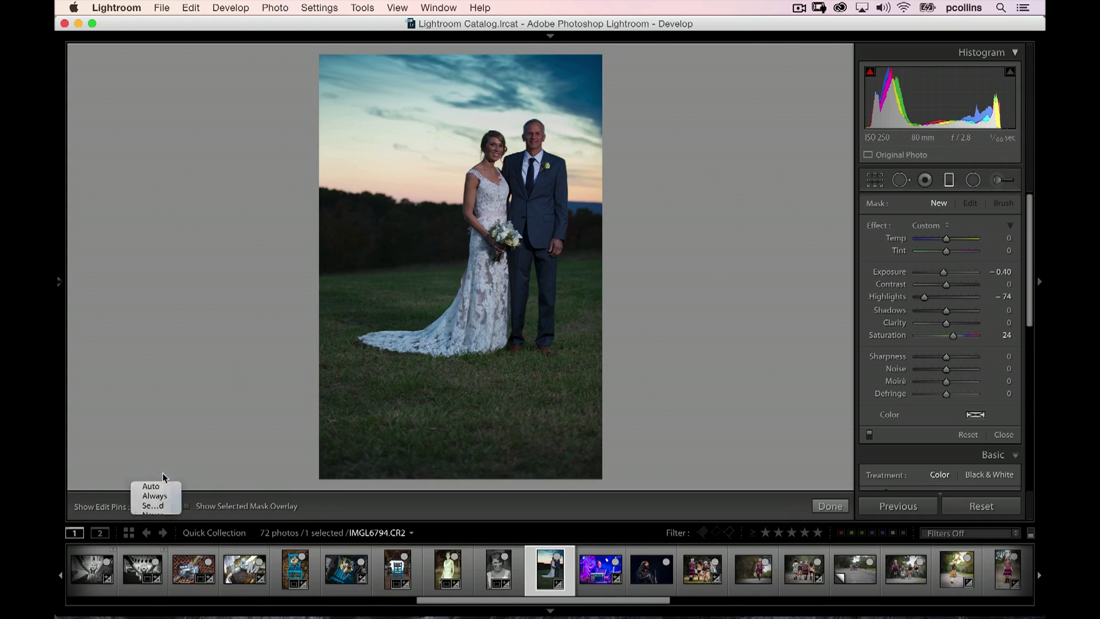
{"action": "left_click", "coordinate": [496, 168]}
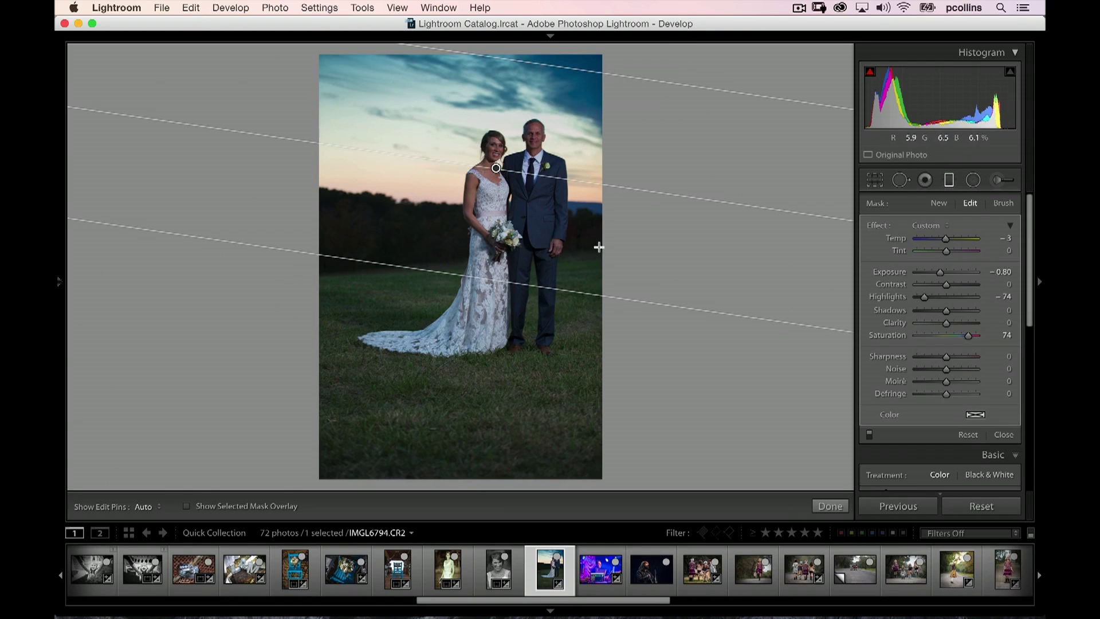
Set the edit pins display to Selected, and close and reopen the Graduated Filter tool.
{"action": "left_click", "coordinate": [160, 506]}
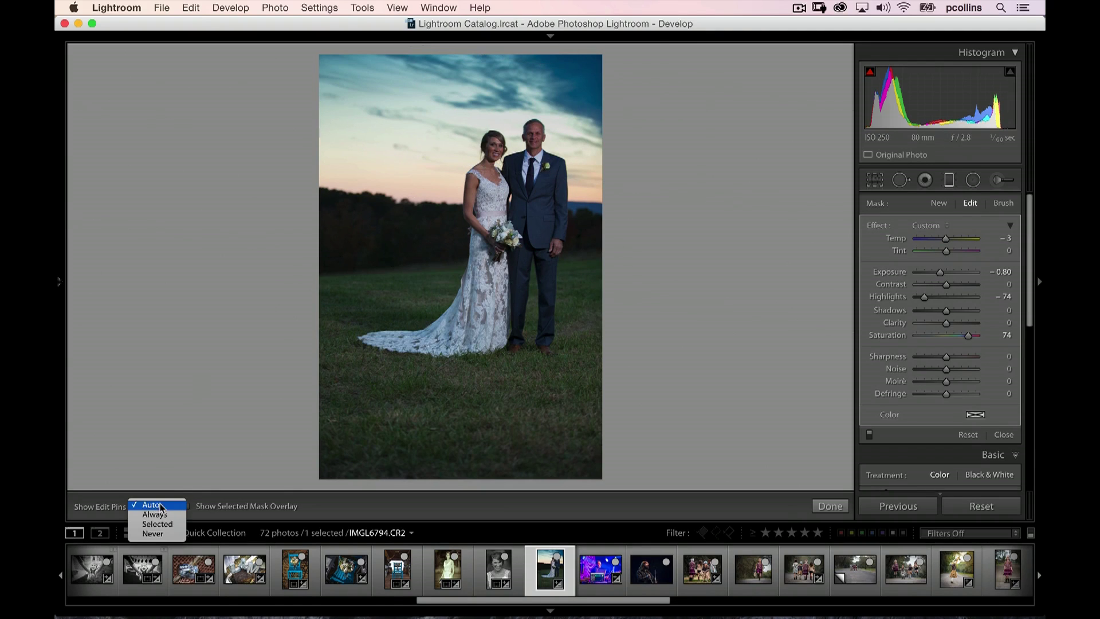
{"action": "left_click", "coordinate": [162, 525]}
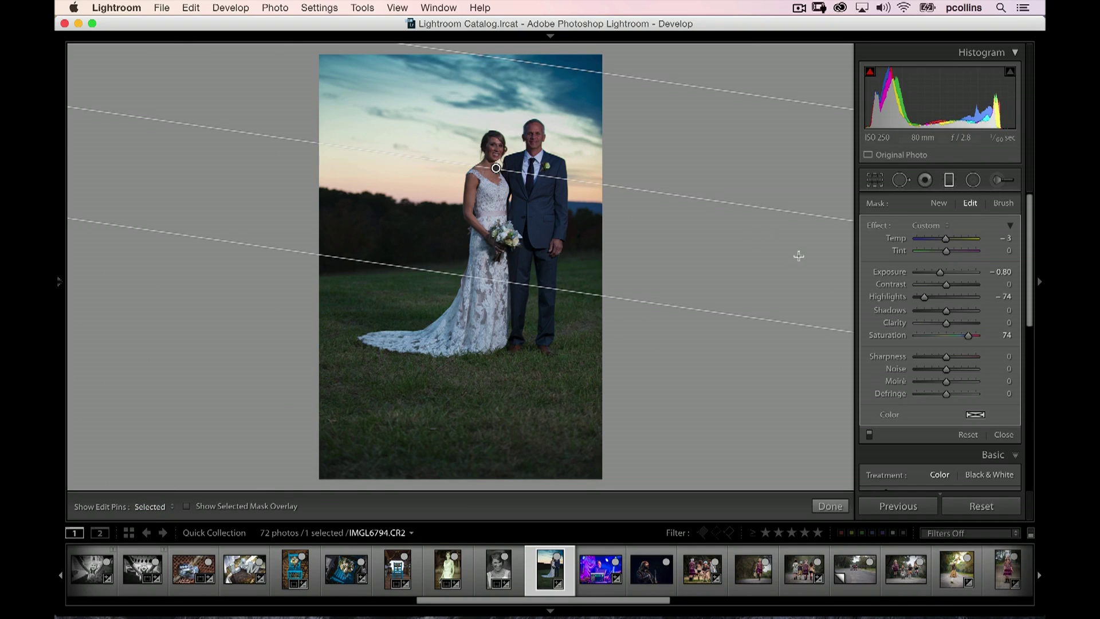
{"action": "left_click", "coordinate": [834, 505]}
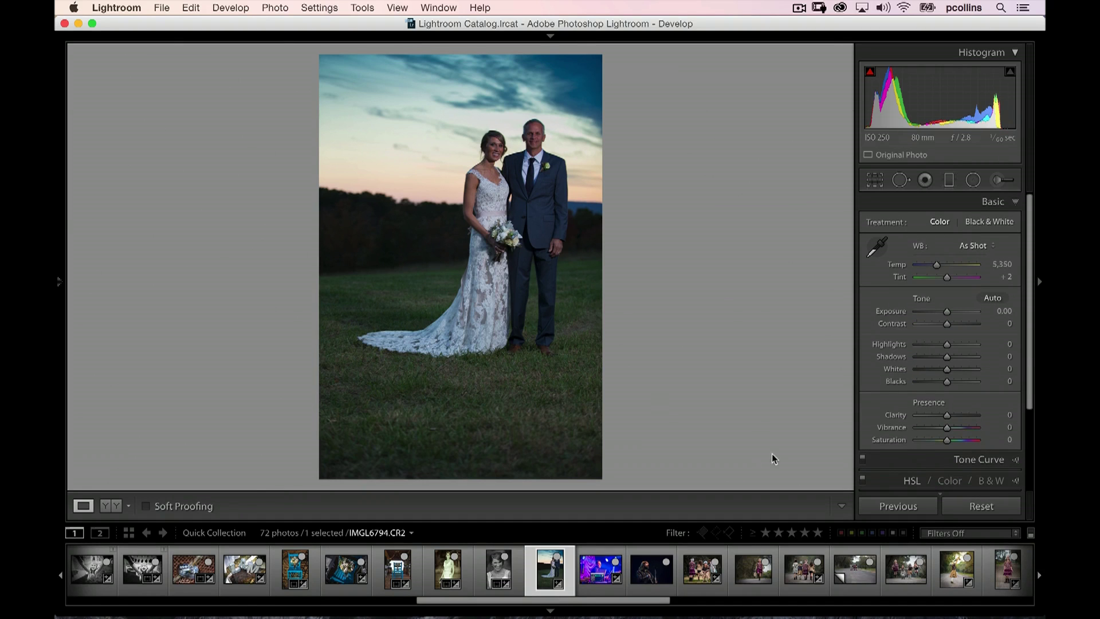
{"action": "left_click", "coordinate": [948, 181]}
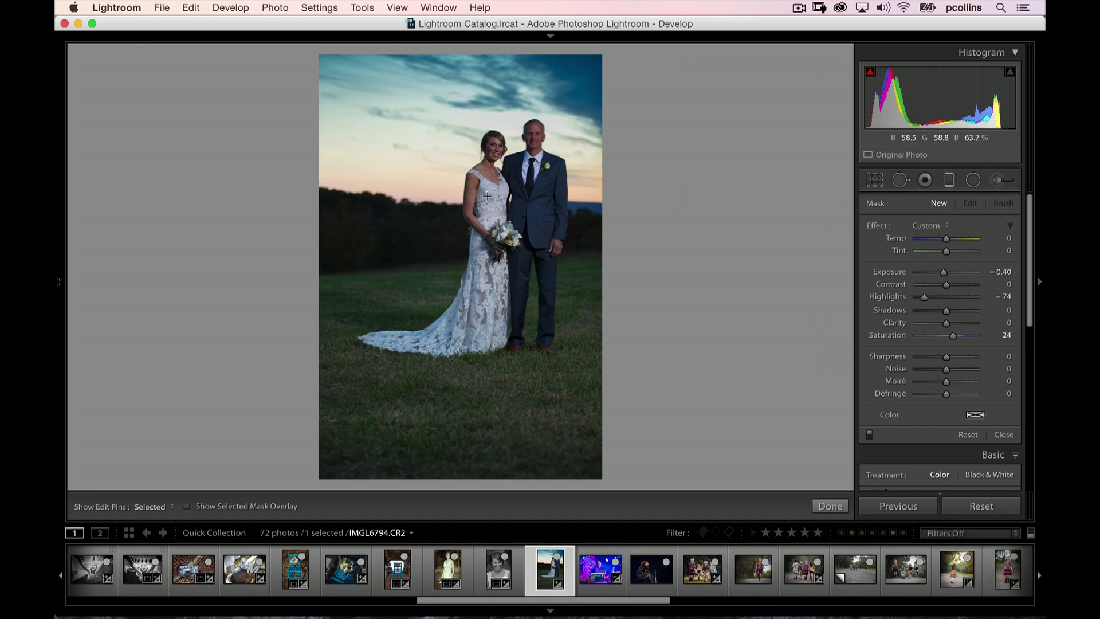
Set the edit pins display to Auto and reselect the existing sky graduated filter.
{"action": "left_click", "coordinate": [173, 504]}
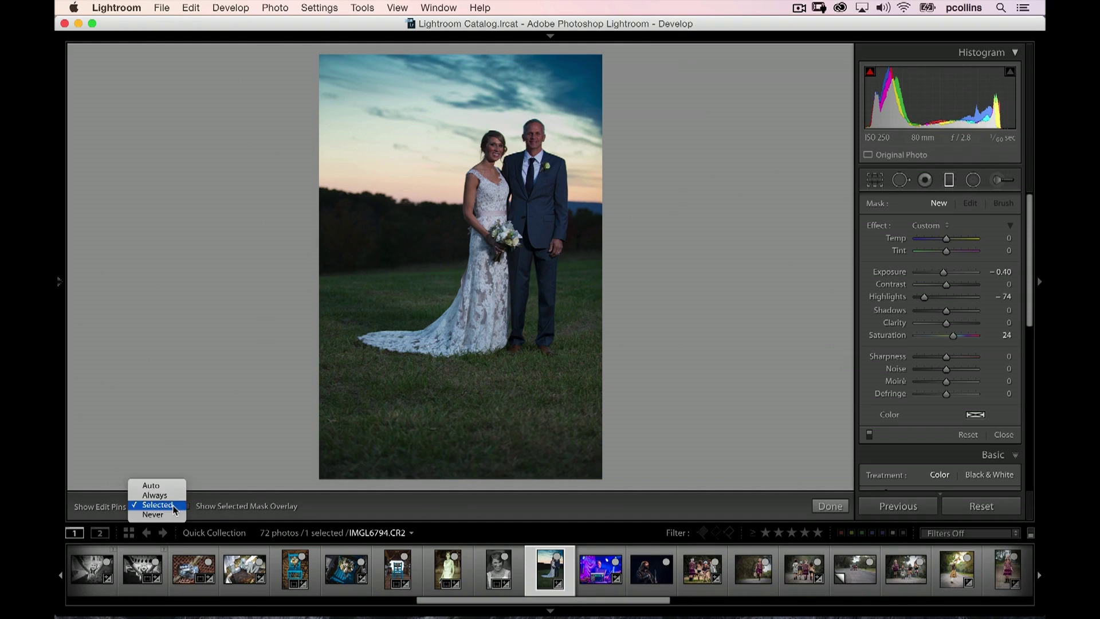
{"action": "left_click", "coordinate": [150, 484]}
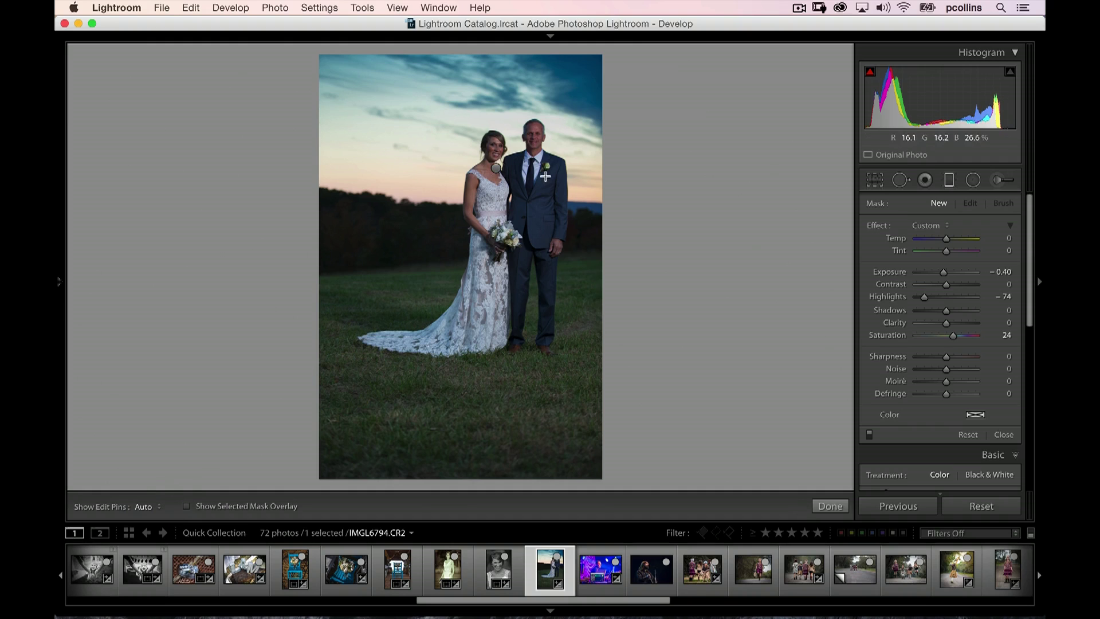
{"action": "left_click", "coordinate": [496, 168]}
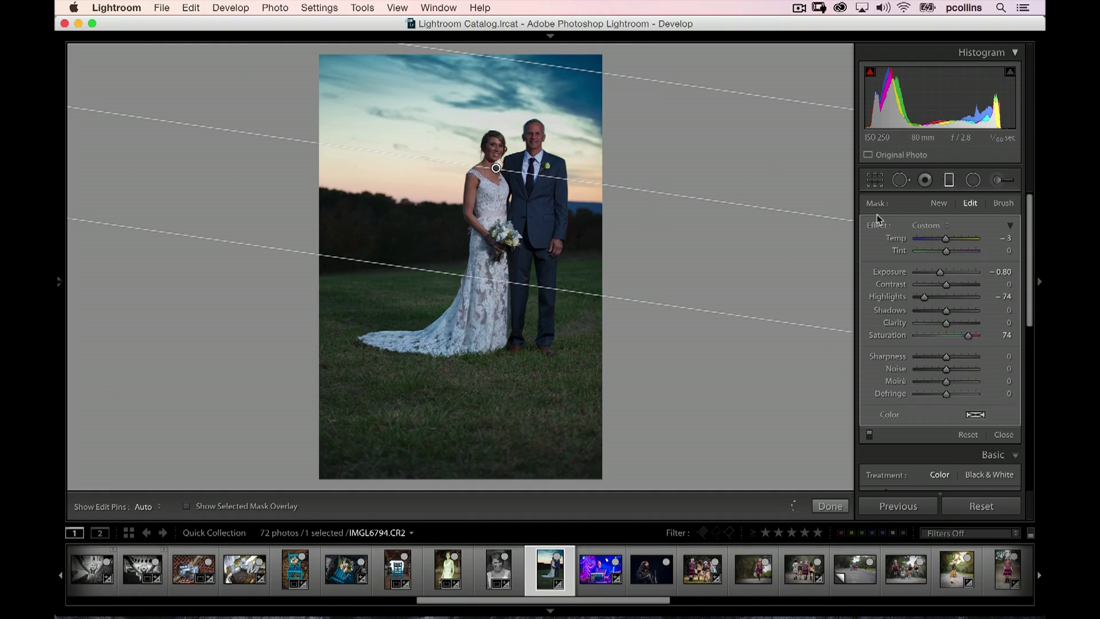
With the filter brush in Erase mode and the edit pins hidden, remove the sky filter from the groom's face and upper jacket.
{"action": "left_click", "coordinate": [1003, 204]}
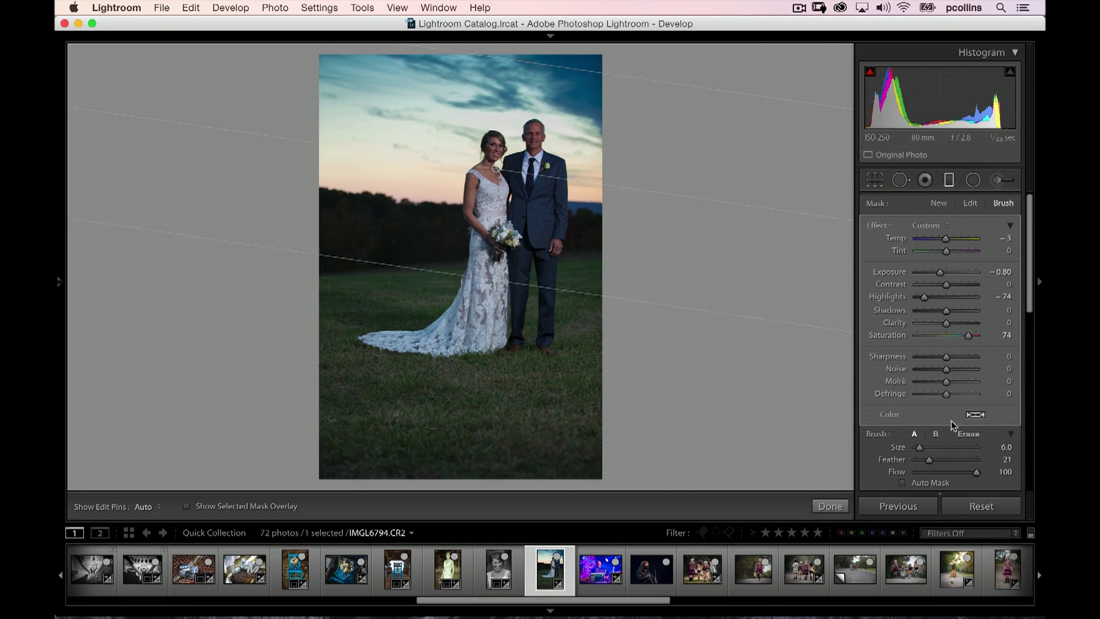
{"action": "left_click", "coordinate": [966, 434]}
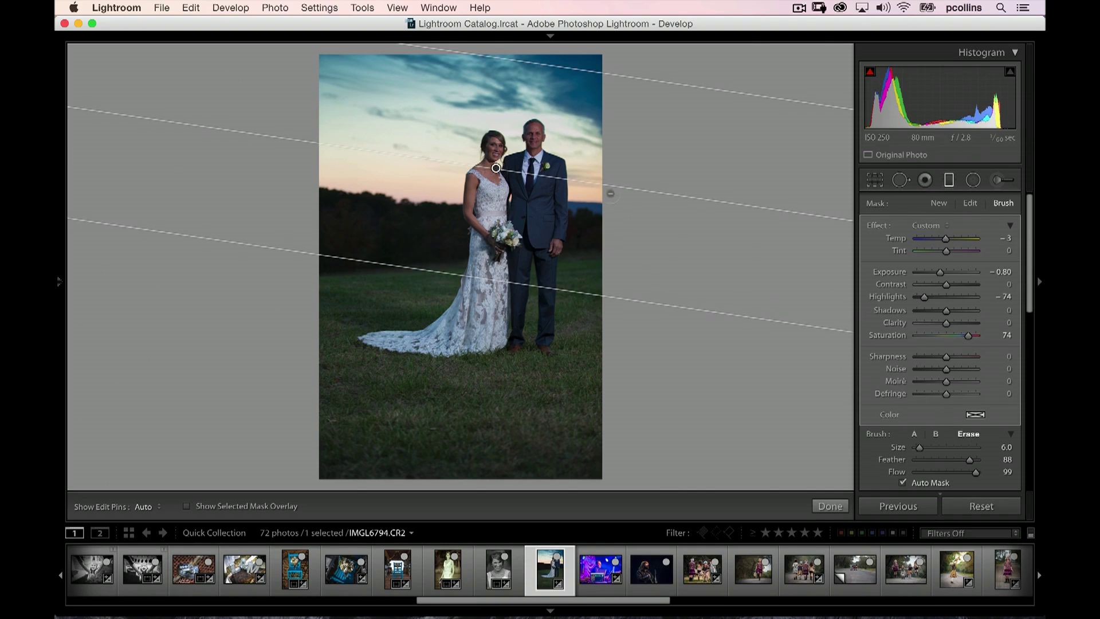
{"action": "key", "text": "cmd+equal"}
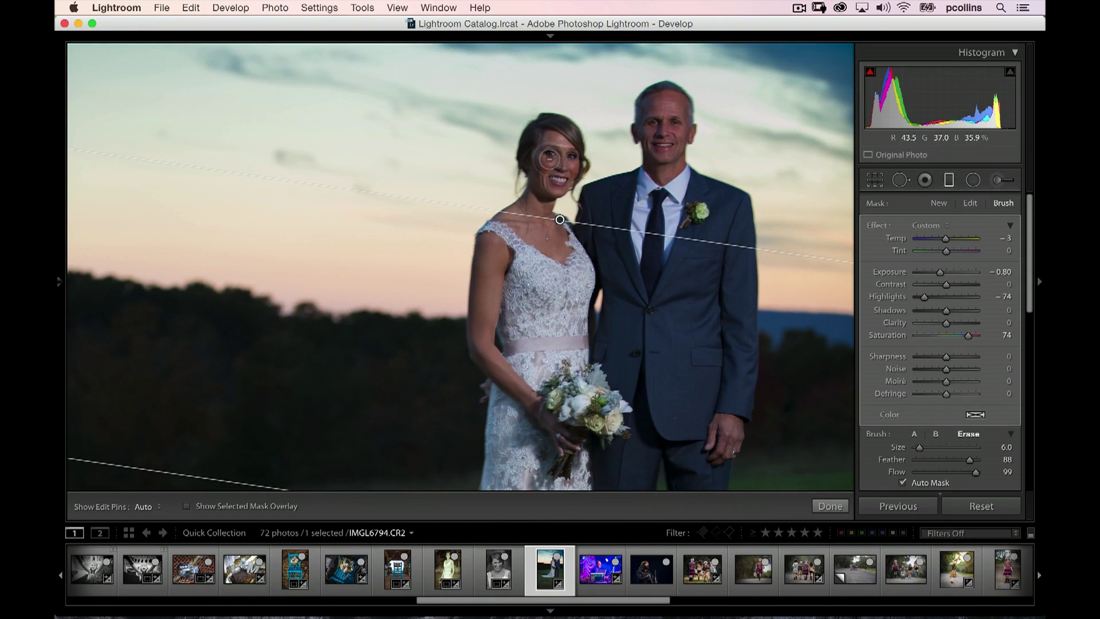
{"action": "key", "text": "h"}
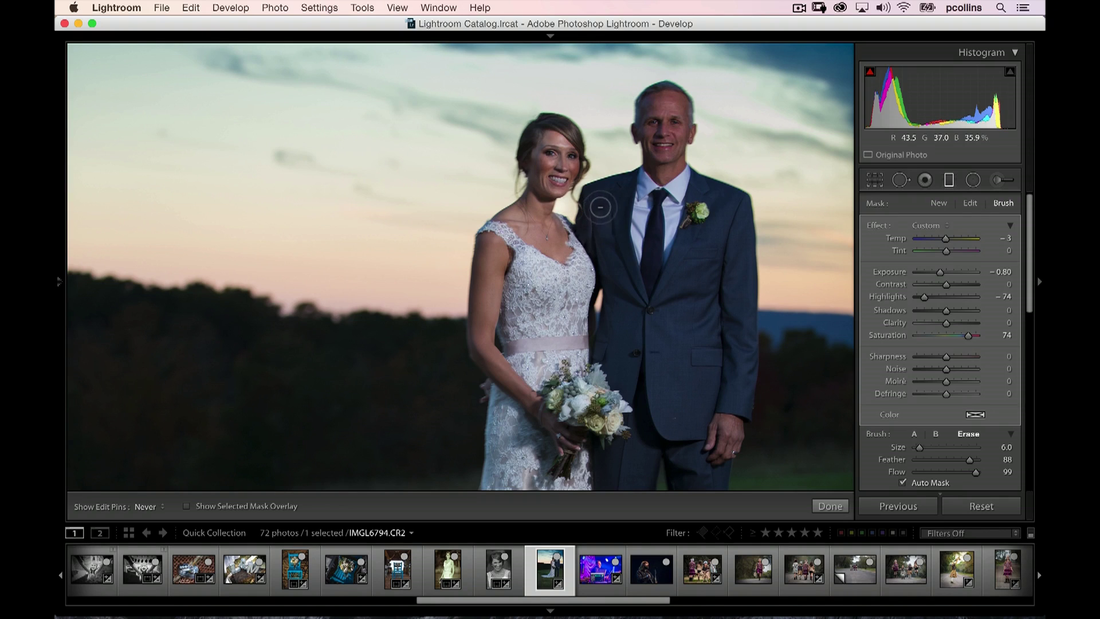
{"action": "mouse_move", "coordinate": [616, 197]}
{"action": "left_mouse_down"}
{"action": "mouse_move", "coordinate": [654, 195]}
{"action": "mouse_move", "coordinate": [659, 114]}
{"action": "mouse_move", "coordinate": [656, 172]}
{"action": "mouse_move", "coordinate": [679, 103]}
{"action": "mouse_move", "coordinate": [661, 95]}
{"action": "mouse_move", "coordinate": [674, 101]}
{"action": "left_mouse_up"}
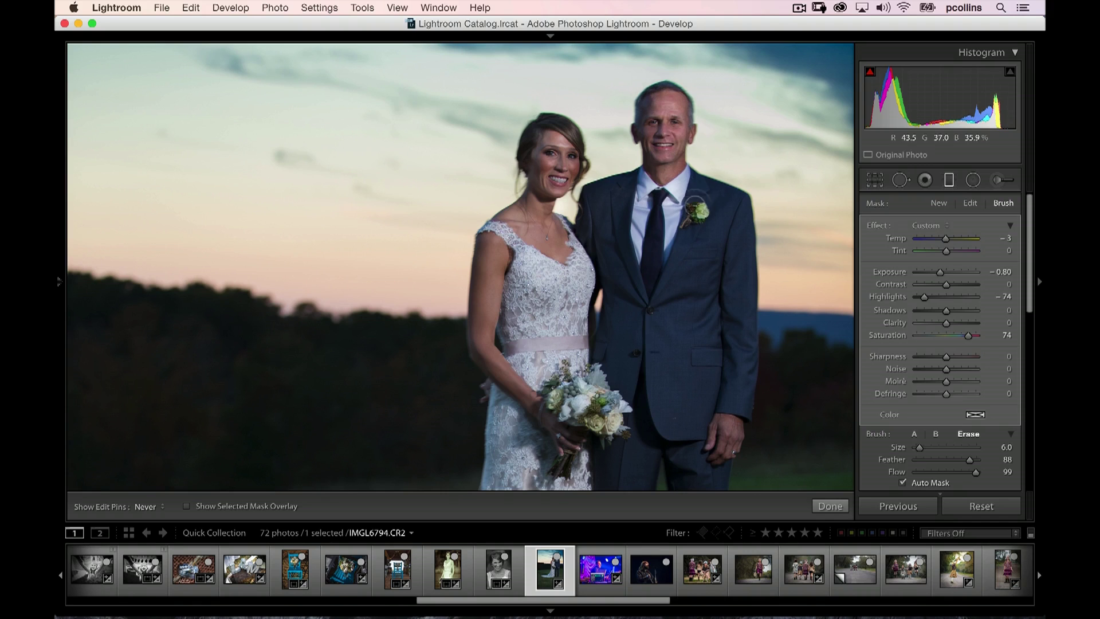
{"action": "left_click_drag", "start_coordinate": [694, 203], "coordinate": [716, 212]}
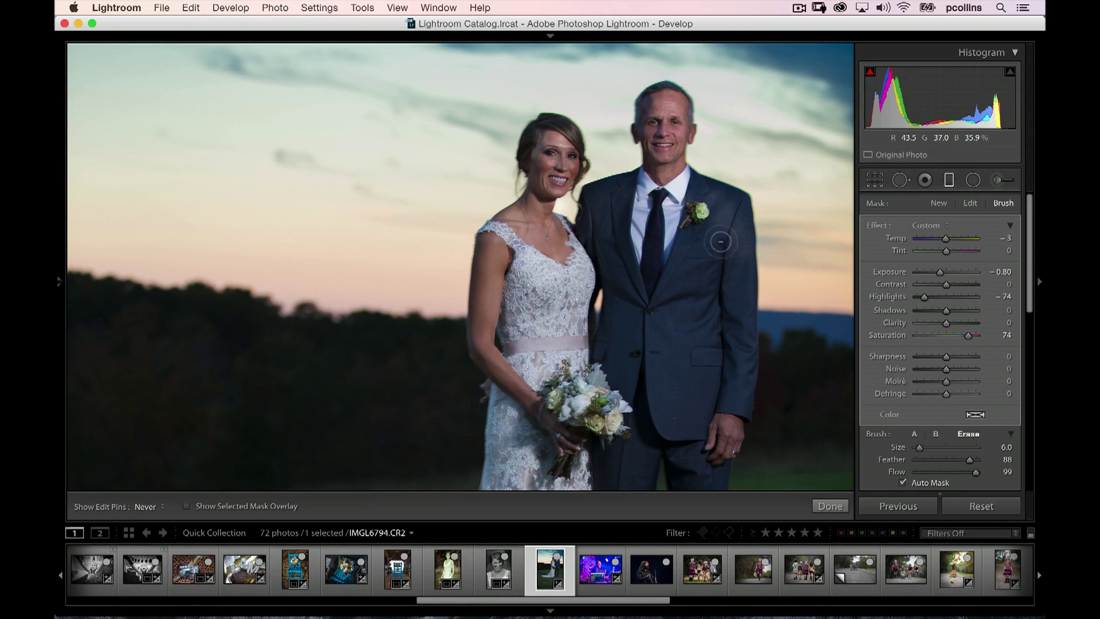
Turn on the selected mask overlay and erase the remaining mask from the groom's suit, tie and head and the bride's face.
{"action": "key", "text": "h"}
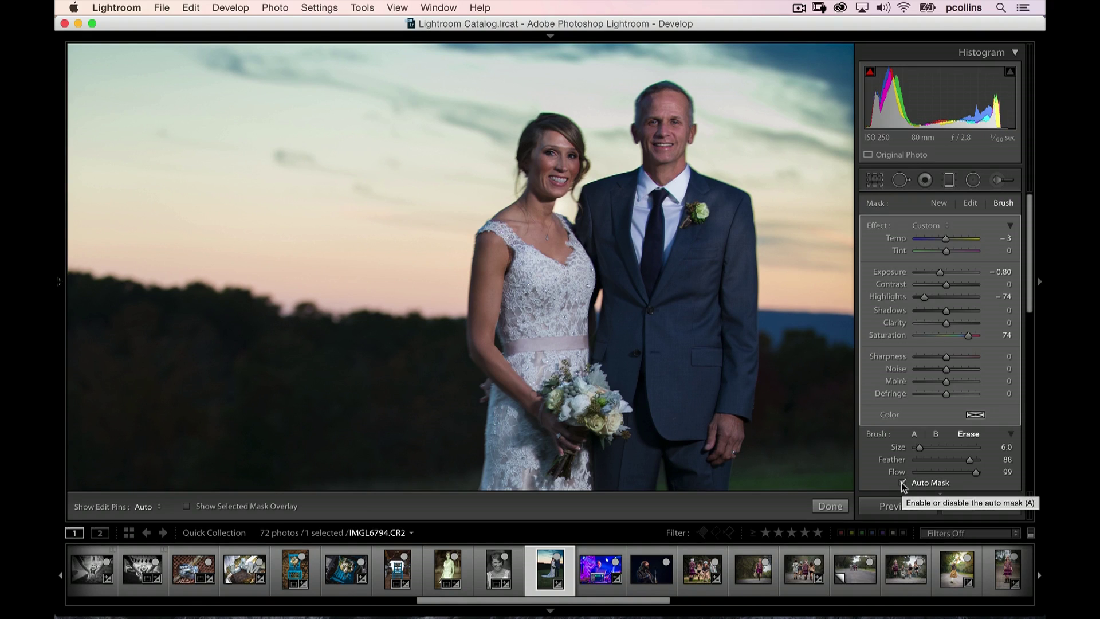
{"action": "key", "text": "h"}
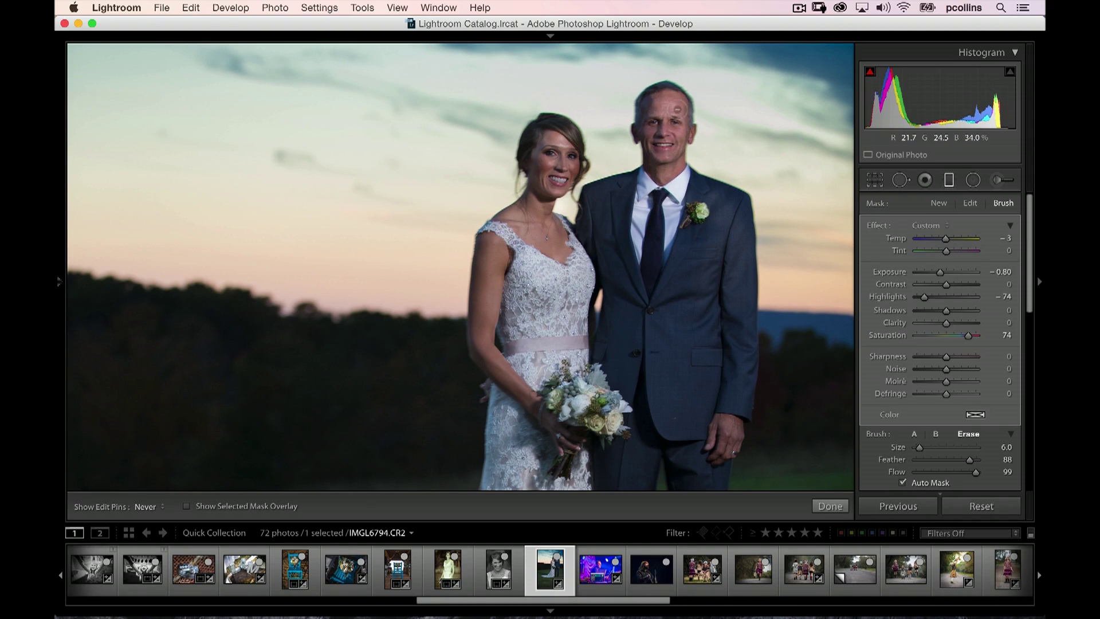
{"action": "key", "text": "h"}
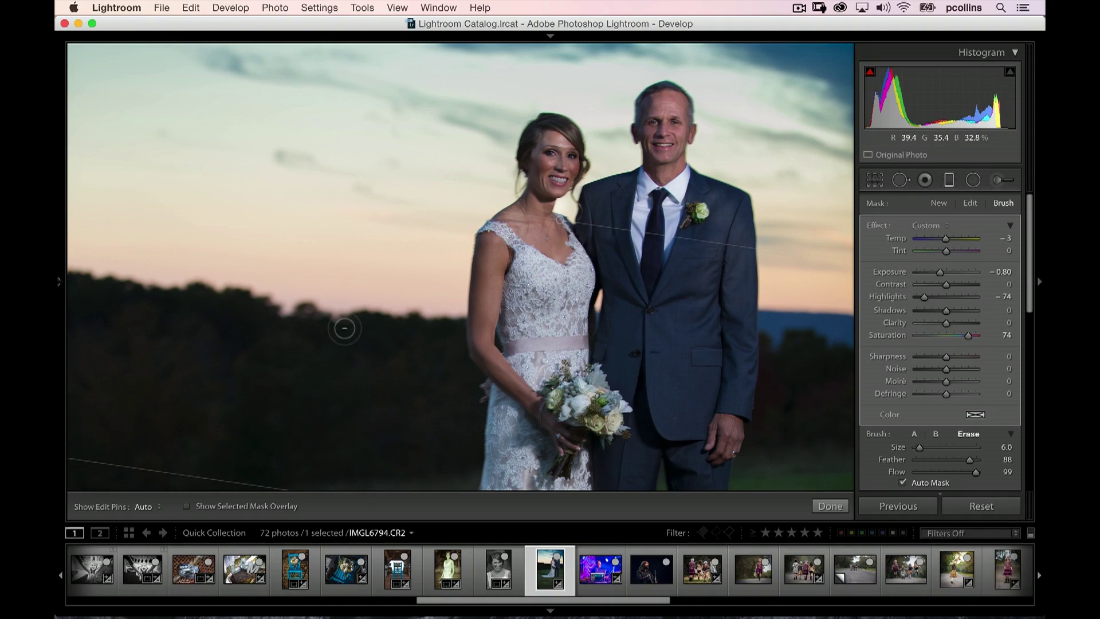
{"action": "left_click", "coordinate": [187, 507]}
{"action": "mouse_move", "coordinate": [663, 263]}
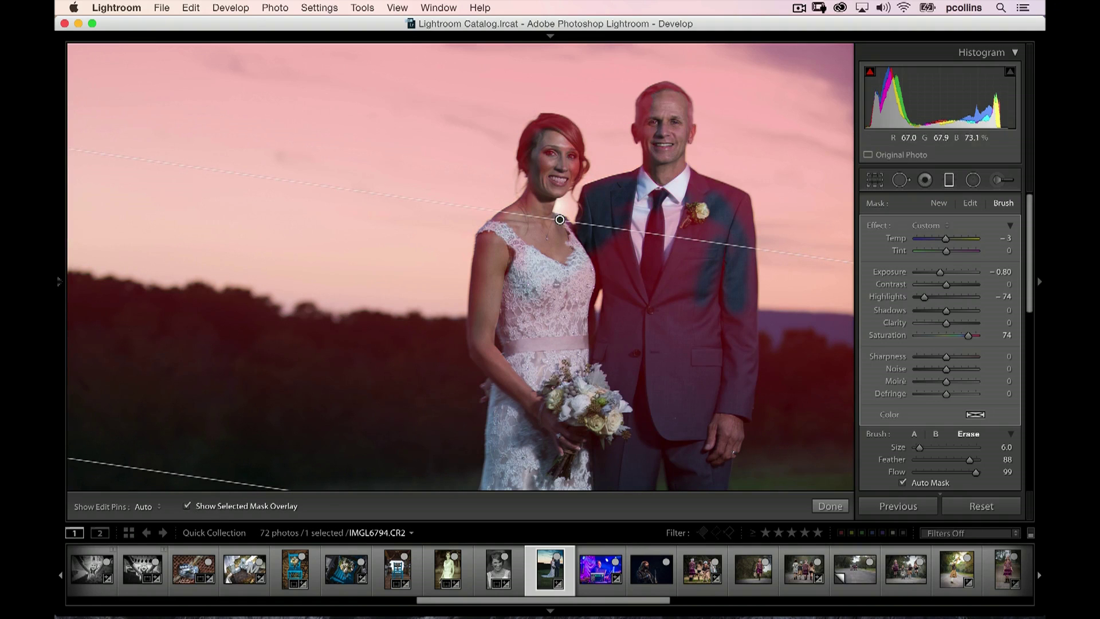
{"action": "key", "text": "h"}
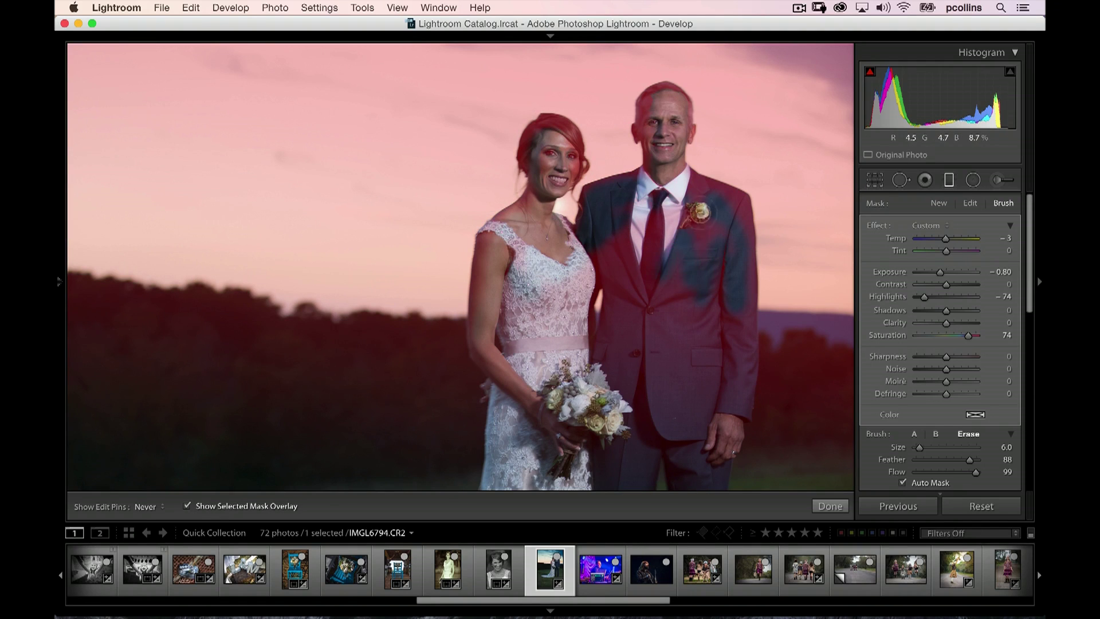
{"action": "mouse_move", "coordinate": [659, 217]}
{"action": "left_mouse_down"}
{"action": "mouse_move", "coordinate": [638, 274]}
{"action": "mouse_move", "coordinate": [621, 252]}
{"action": "mouse_move", "coordinate": [616, 270]}
{"action": "mouse_move", "coordinate": [627, 311]}
{"action": "mouse_move", "coordinate": [644, 322]}
{"action": "mouse_move", "coordinate": [609, 230]}
{"action": "mouse_move", "coordinate": [610, 281]}
{"action": "mouse_move", "coordinate": [679, 325]}
{"action": "mouse_move", "coordinate": [678, 304]}
{"action": "mouse_move", "coordinate": [662, 297]}
{"action": "mouse_move", "coordinate": [651, 347]}
{"action": "mouse_move", "coordinate": [641, 318]}
{"action": "mouse_move", "coordinate": [615, 332]}
{"action": "mouse_move", "coordinate": [610, 367]}
{"action": "mouse_move", "coordinate": [610, 325]}
{"action": "mouse_move", "coordinate": [653, 357]}
{"action": "mouse_move", "coordinate": [670, 318]}
{"action": "mouse_move", "coordinate": [688, 331]}
{"action": "mouse_move", "coordinate": [714, 328]}
{"action": "mouse_move", "coordinate": [716, 315]}
{"action": "mouse_move", "coordinate": [724, 360]}
{"action": "mouse_move", "coordinate": [731, 317]}
{"action": "mouse_move", "coordinate": [733, 411]}
{"action": "mouse_move", "coordinate": [734, 198]}
{"action": "mouse_move", "coordinate": [668, 170]}
{"action": "left_mouse_up"}
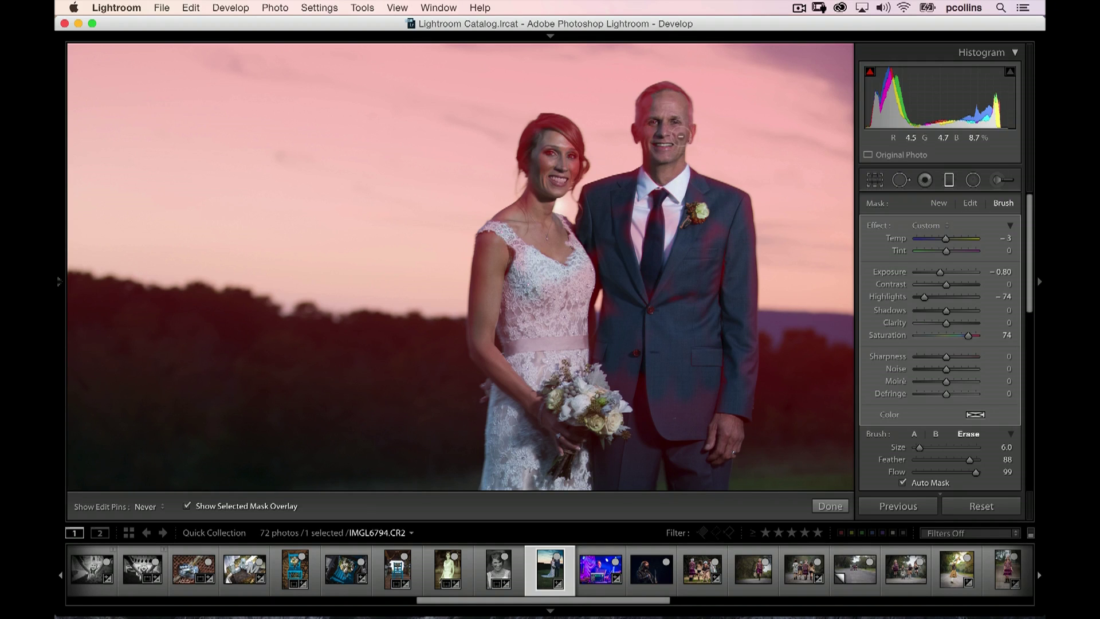
{"action": "mouse_move", "coordinate": [666, 94]}
{"action": "left_mouse_down"}
{"action": "mouse_move", "coordinate": [643, 126]}
{"action": "mouse_move", "coordinate": [655, 102]}
{"action": "mouse_move", "coordinate": [677, 201]}
{"action": "mouse_move", "coordinate": [586, 224]}
{"action": "mouse_move", "coordinate": [573, 252]}
{"action": "mouse_move", "coordinate": [572, 143]}
{"action": "mouse_move", "coordinate": [550, 133]}
{"action": "mouse_move", "coordinate": [533, 157]}
{"action": "mouse_move", "coordinate": [543, 182]}
{"action": "mouse_move", "coordinate": [502, 245]}
{"action": "mouse_move", "coordinate": [560, 219]}
{"action": "left_mouse_up"}
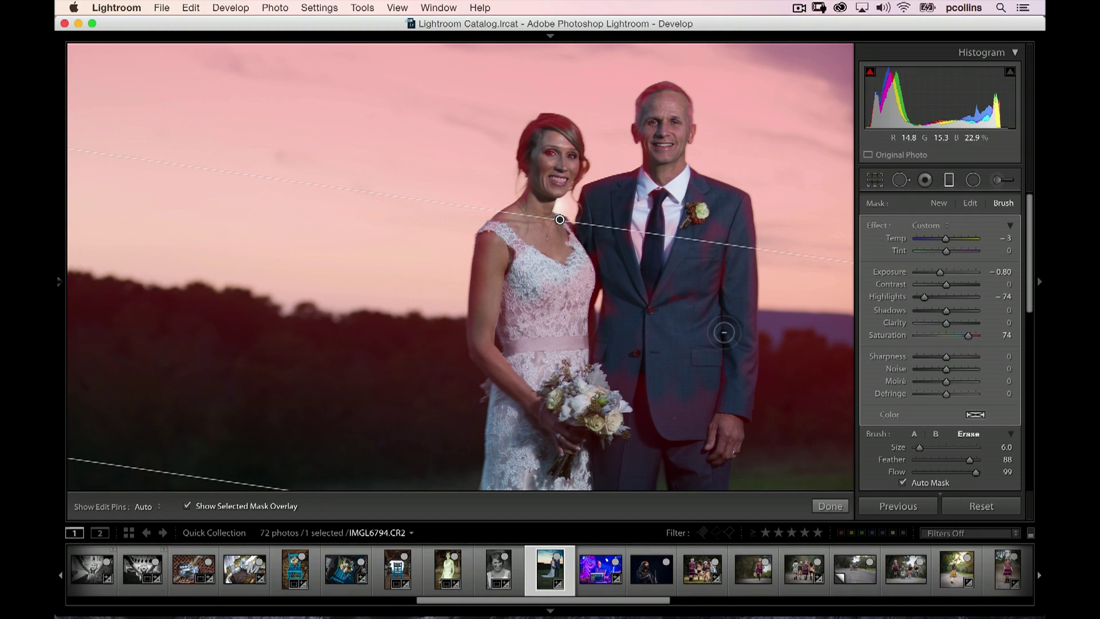
Finish the sky filter edit and compare the whole photo with its Before version.
{"action": "key", "text": "z"}
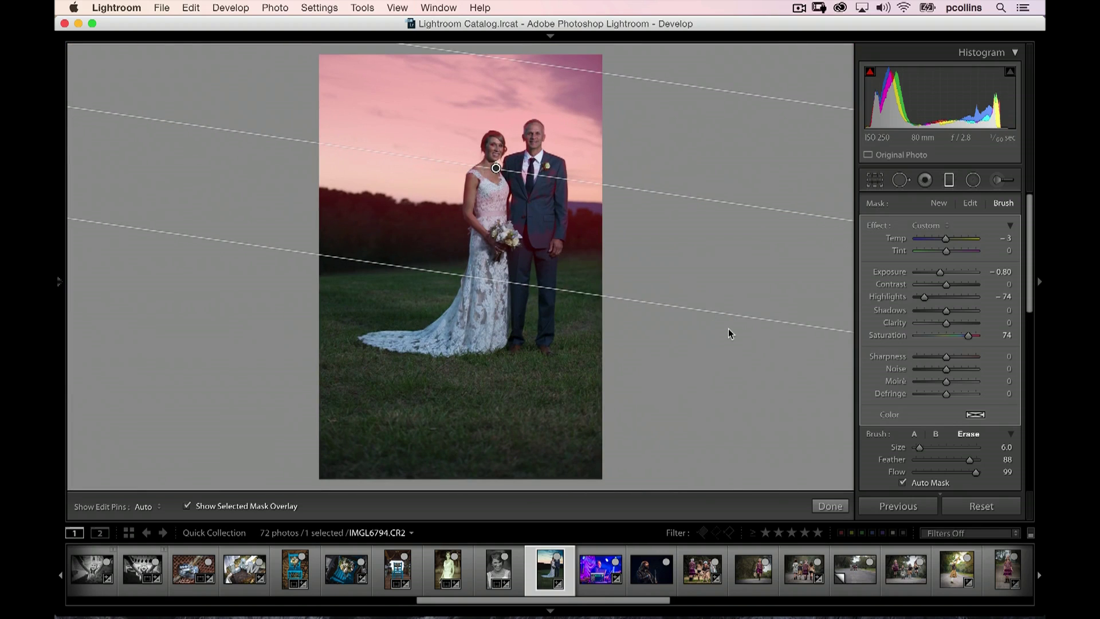
{"action": "left_click", "coordinate": [830, 506]}
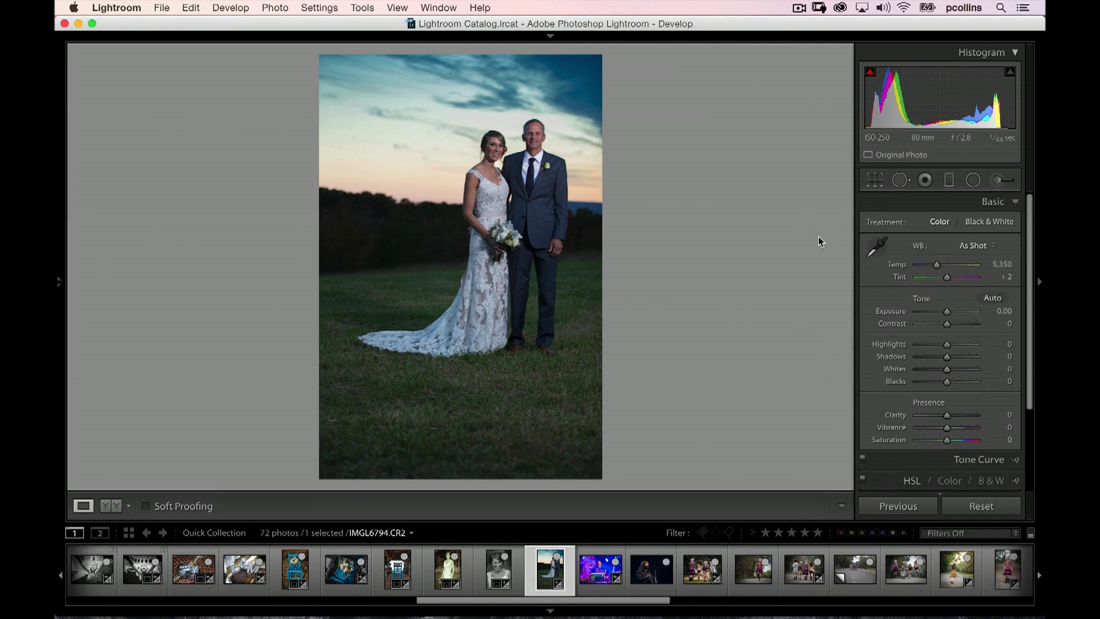
{"action": "key", "text": "backslash"}
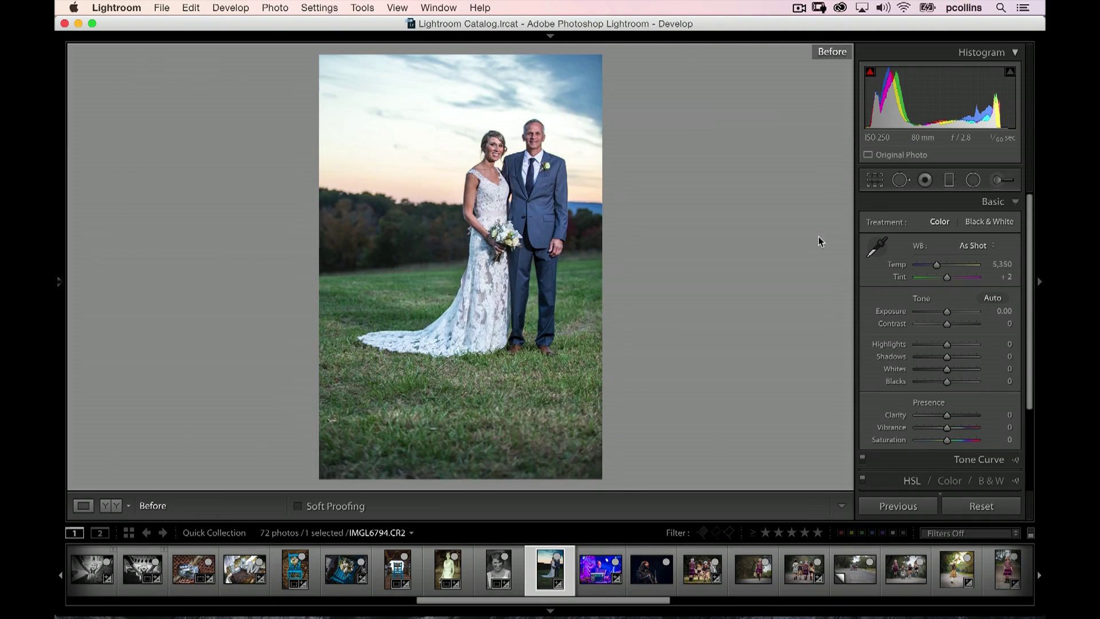
{"action": "key", "text": "backslash"}
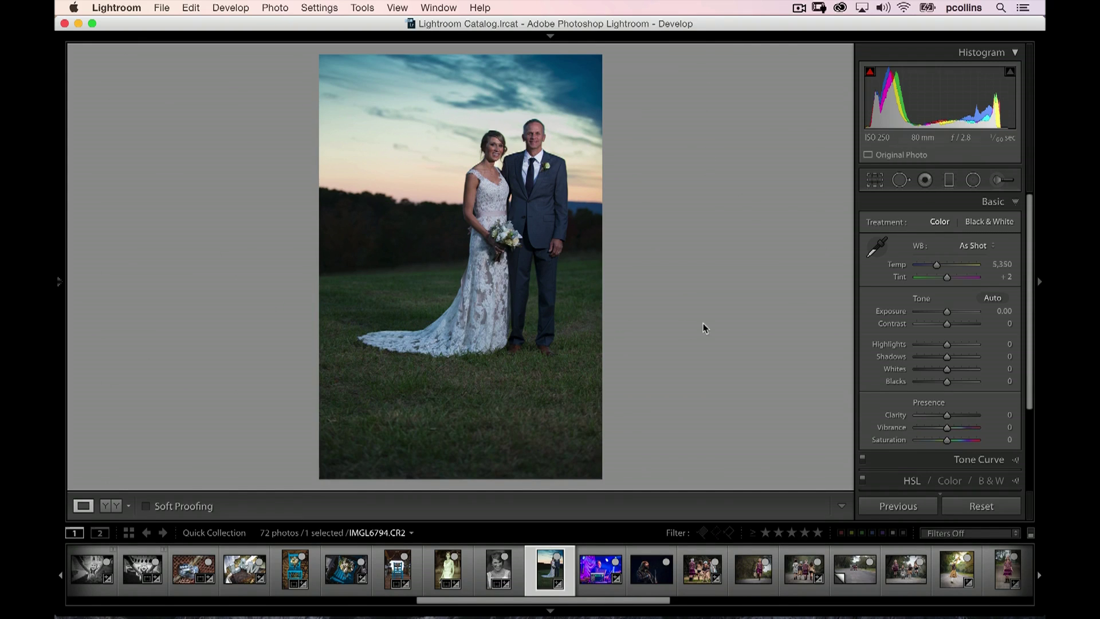
Add a second graduated filter upward from the foreground grass to the couple's lower legs, and turn off the mask overlay.
{"action": "left_click", "coordinate": [949, 180]}
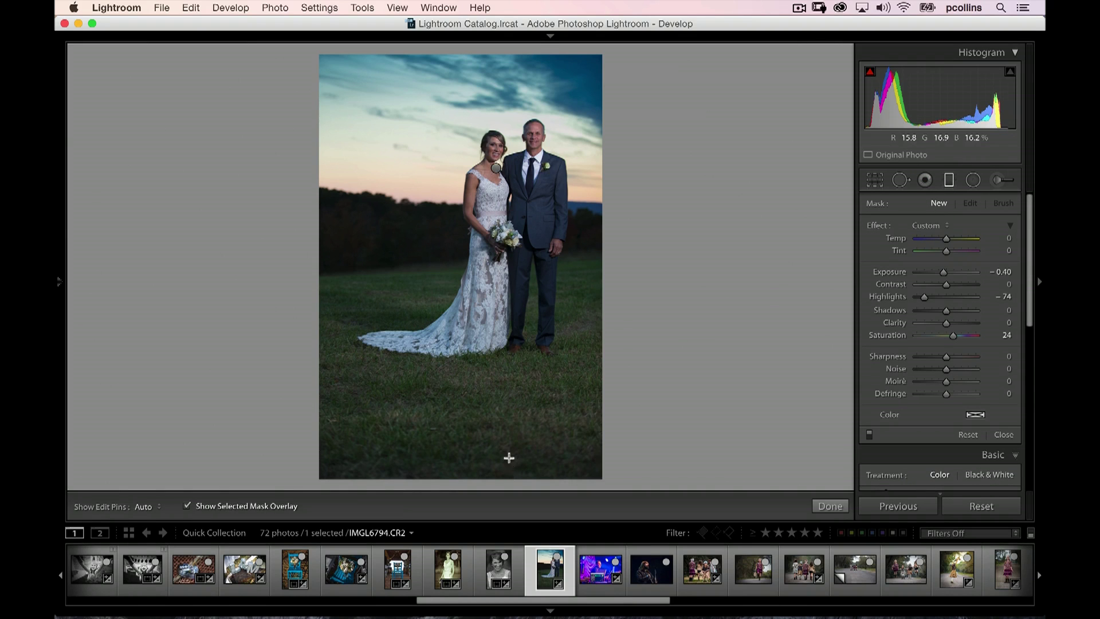
{"action": "left_click_drag", "start_coordinate": [509, 457], "coordinate": [504, 318]}
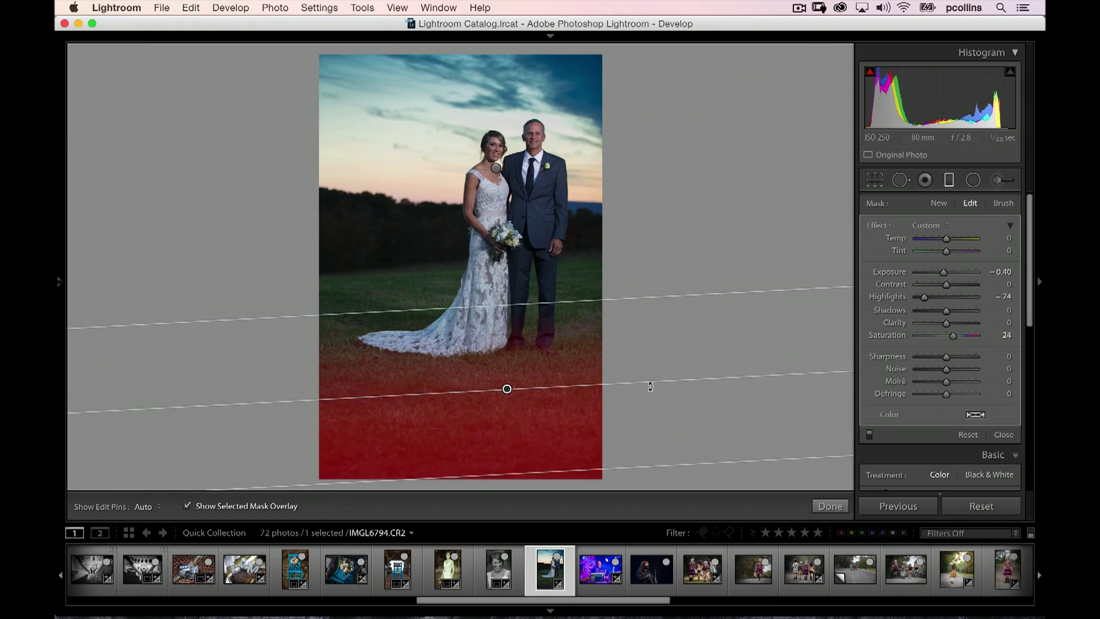
{"action": "left_click", "coordinate": [187, 506]}
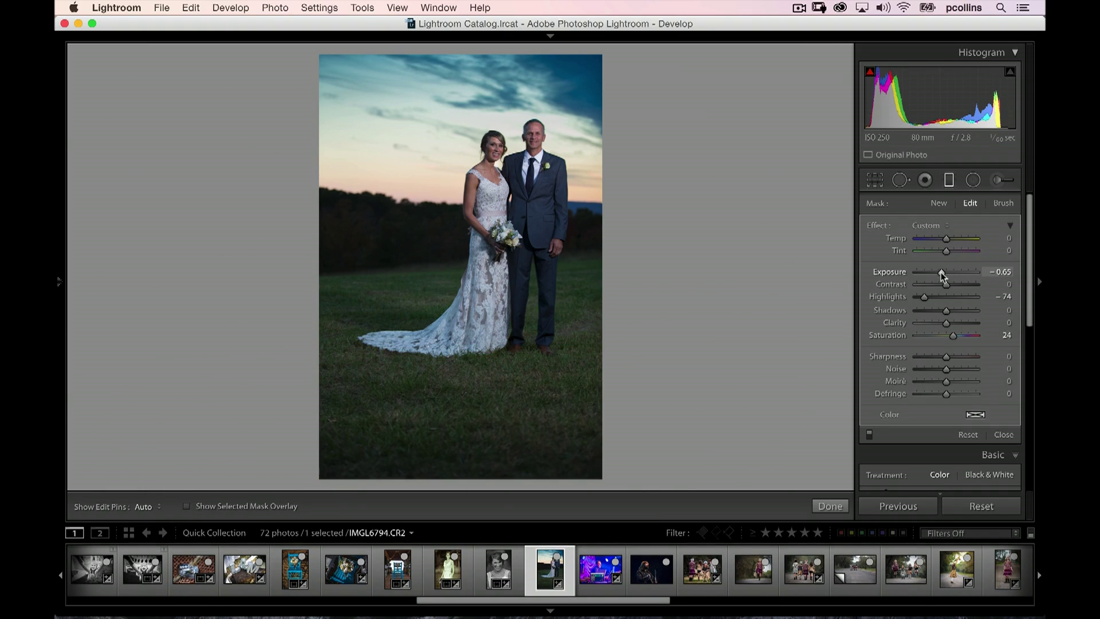
Set the grass filter's Exposure to -1.26, Saturation to 74 and Shadows to 47.
{"action": "left_click_drag", "start_coordinate": [941, 272], "coordinate": [934, 276]}
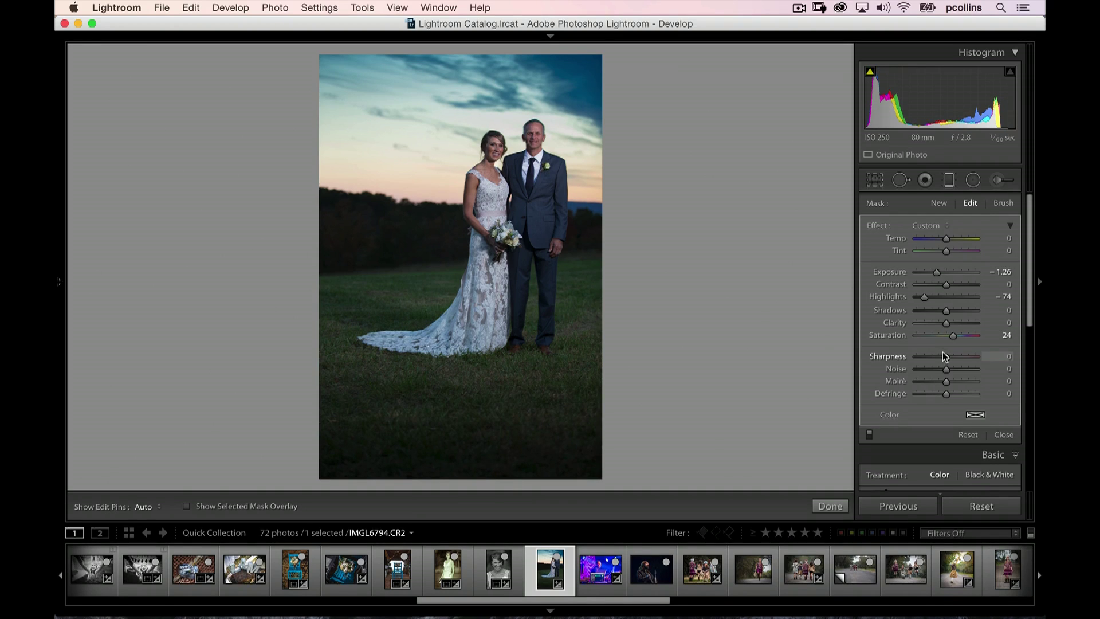
{"action": "left_click_drag", "start_coordinate": [953, 337], "coordinate": [961, 311]}
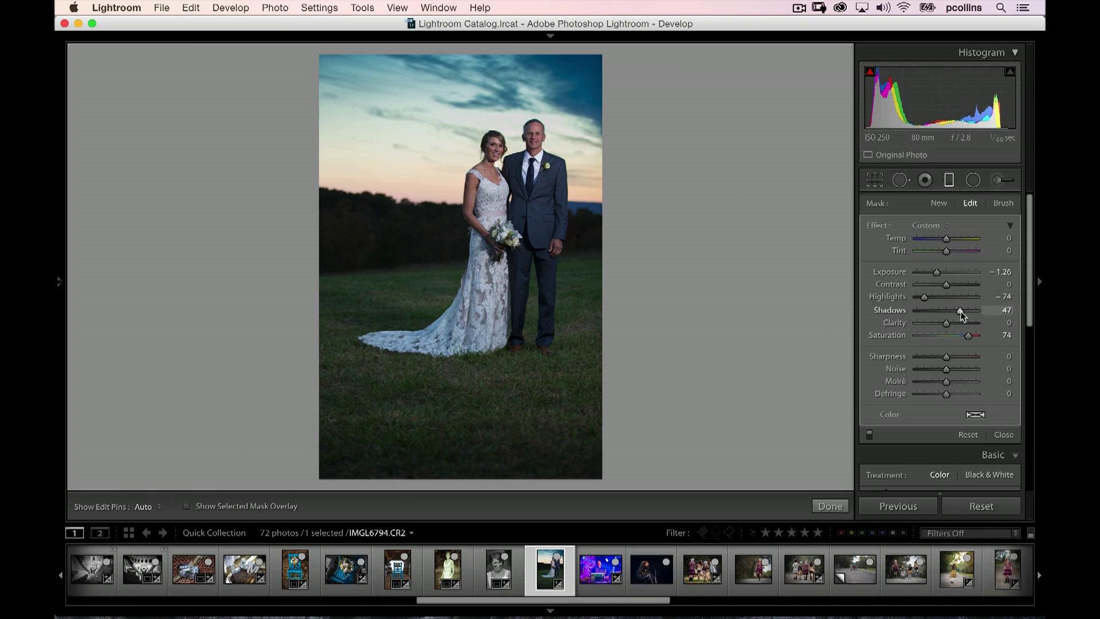